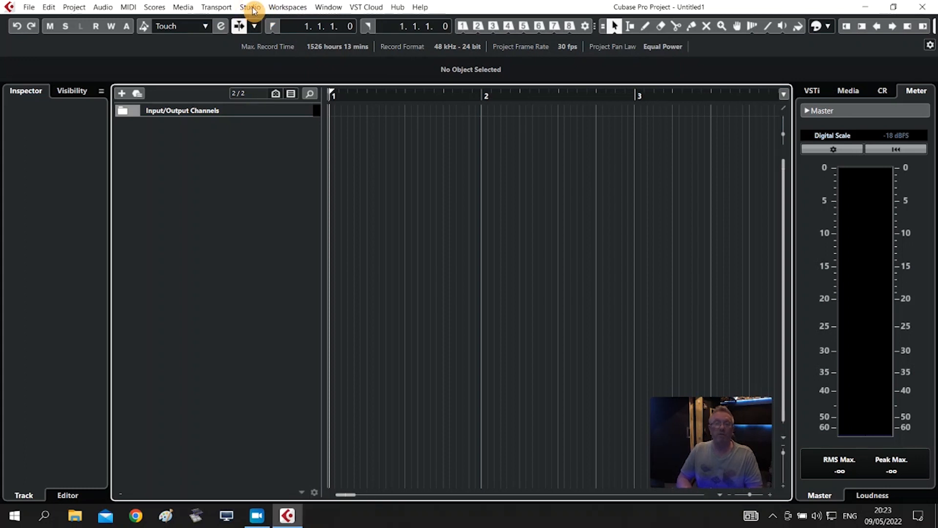
Step: Review the ASIO driver choices and the Solid State Logic ASIO Driver's port list in Studio Setup, leaving the settings as they are
{"action": "left_click", "coordinate": [252, 7]}
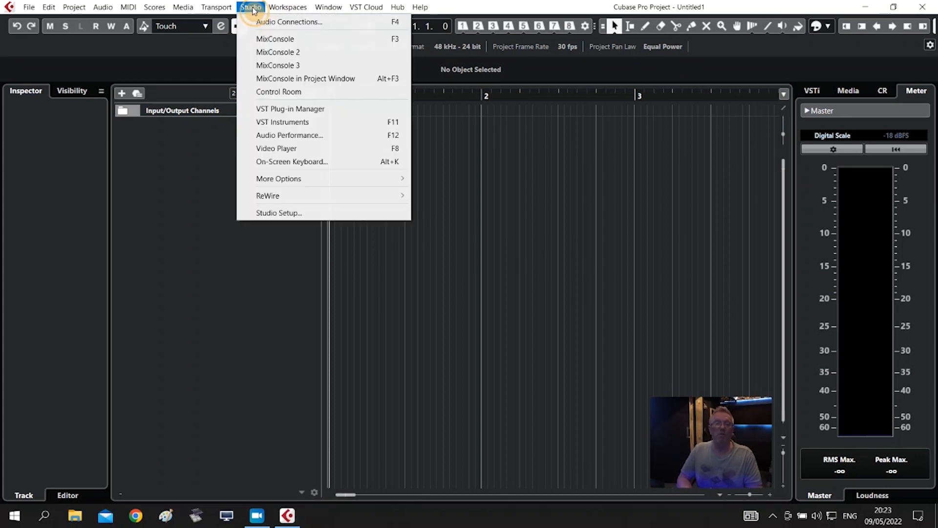
{"action": "left_click", "coordinate": [287, 214]}
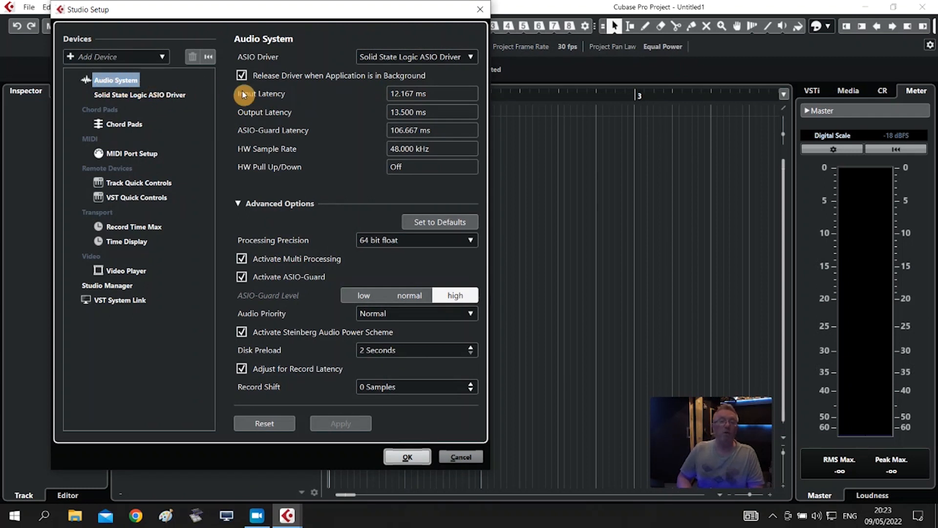
{"action": "left_click", "coordinate": [468, 59]}
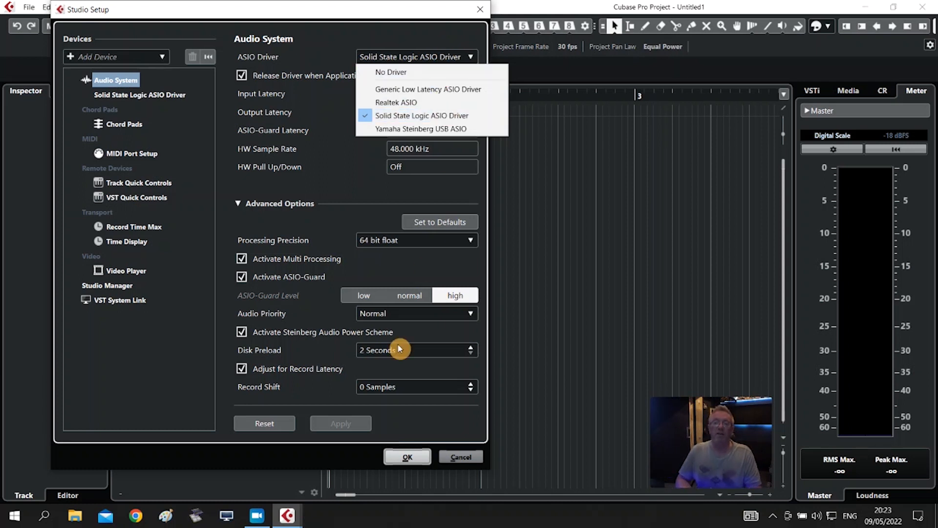
{"action": "left_click", "coordinate": [418, 41]}
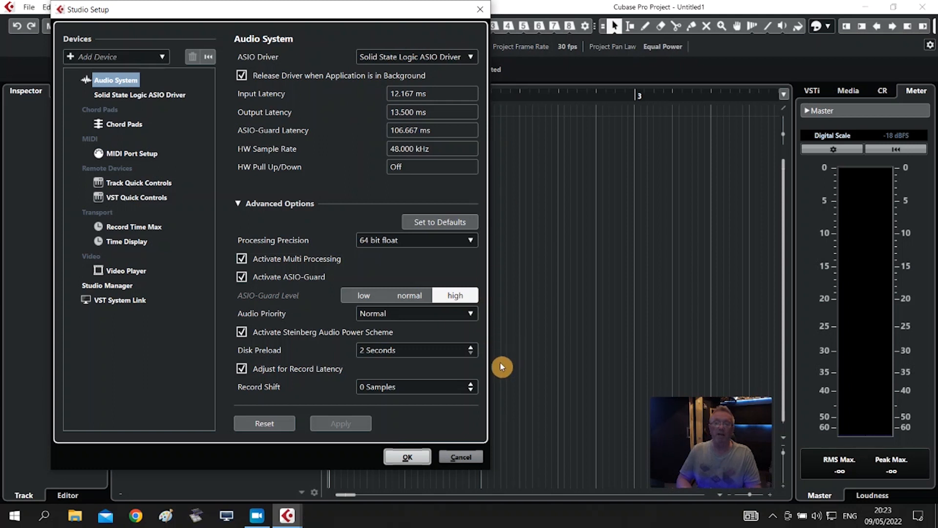
{"action": "left_click", "coordinate": [119, 97]}
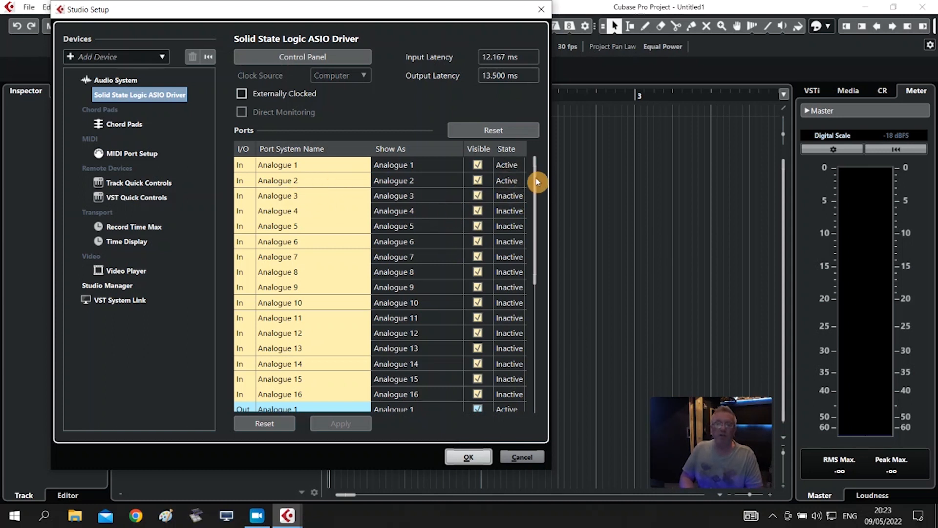
{"action": "left_click_drag", "start_coordinate": [536, 183], "coordinate": [555, 176]}
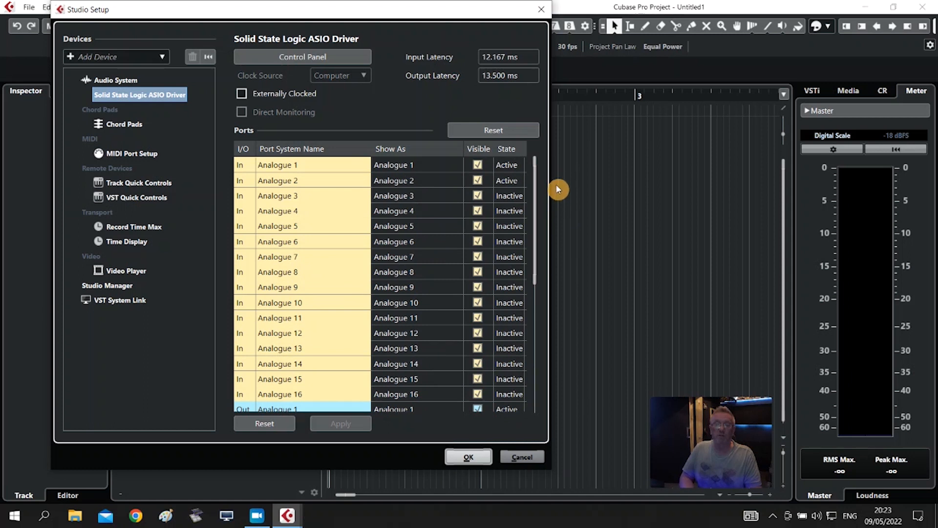
{"action": "left_click", "coordinate": [522, 456]}
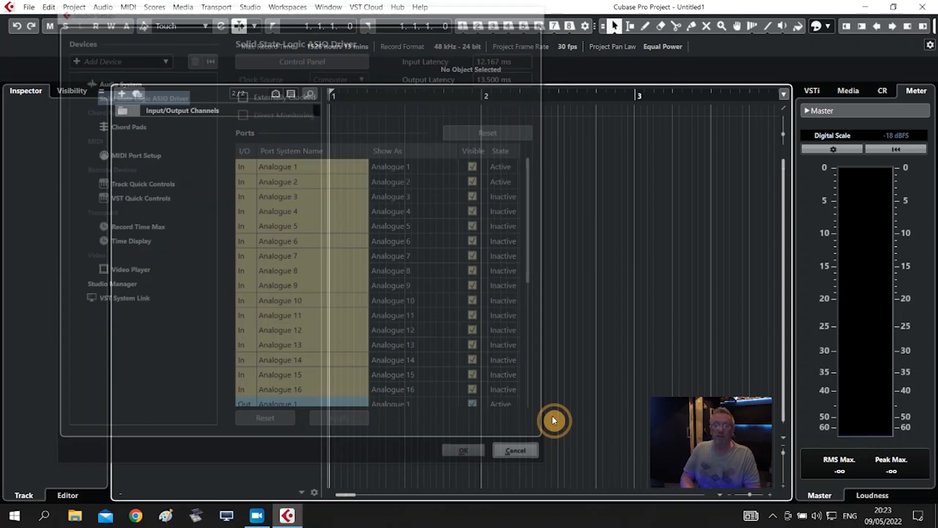
Step: In the output audio connections, route the Stereo Out bus's left channel to Analogue 15 and its right channel to Analogue 16
{"action": "left_click", "coordinate": [251, 7]}
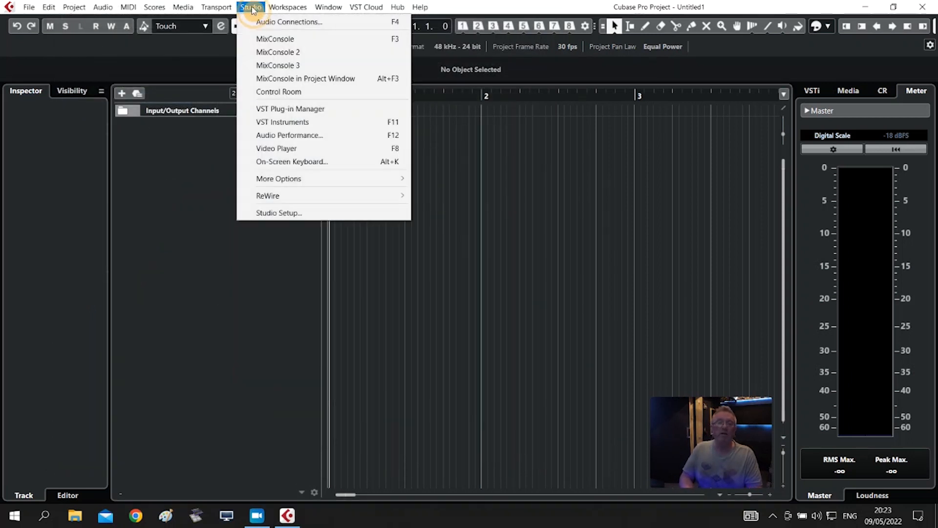
{"action": "left_click", "coordinate": [293, 22]}
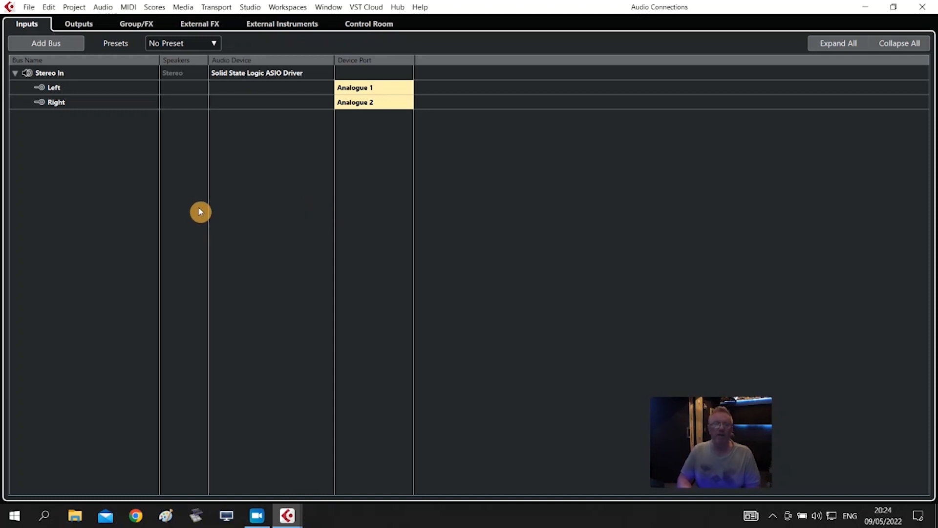
{"action": "left_click", "coordinate": [77, 26]}
{"action": "left_click", "coordinate": [293, 73]}
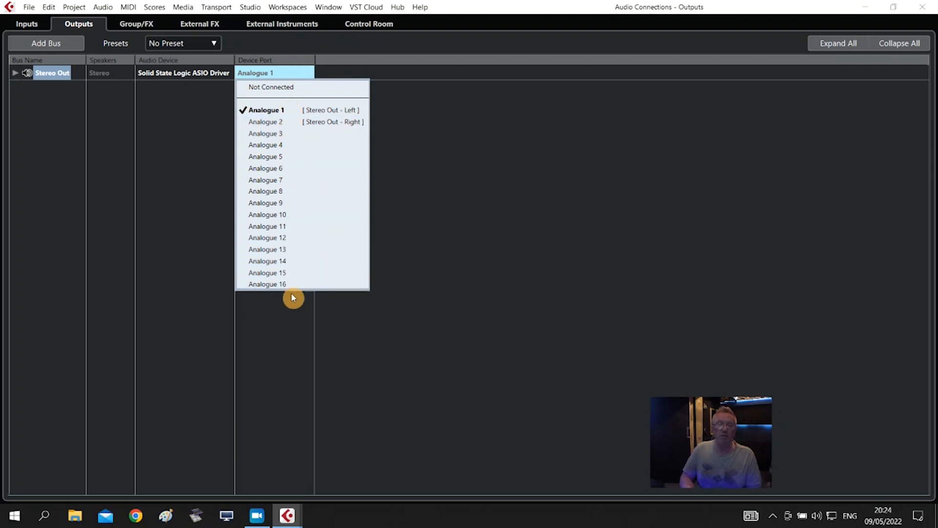
{"action": "left_click", "coordinate": [282, 274]}
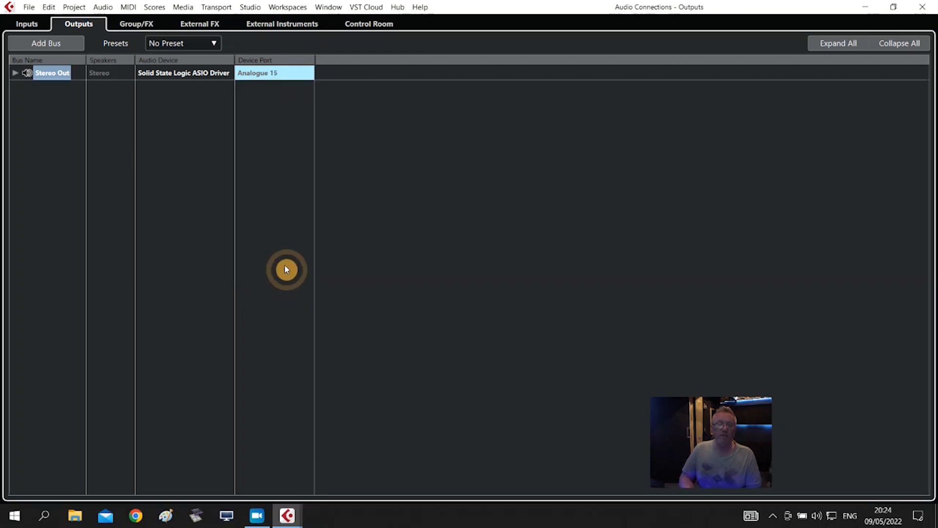
{"action": "left_click", "coordinate": [273, 73]}
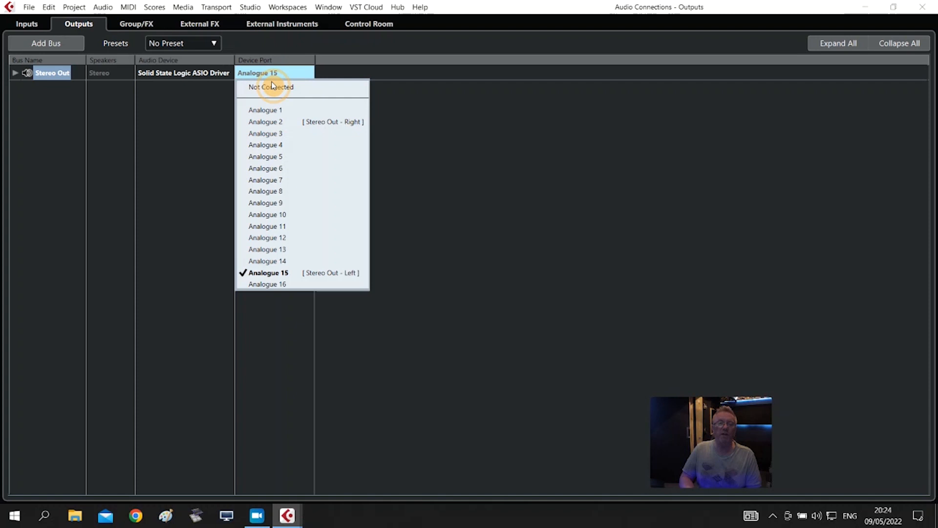
{"action": "left_click", "coordinate": [278, 292]}
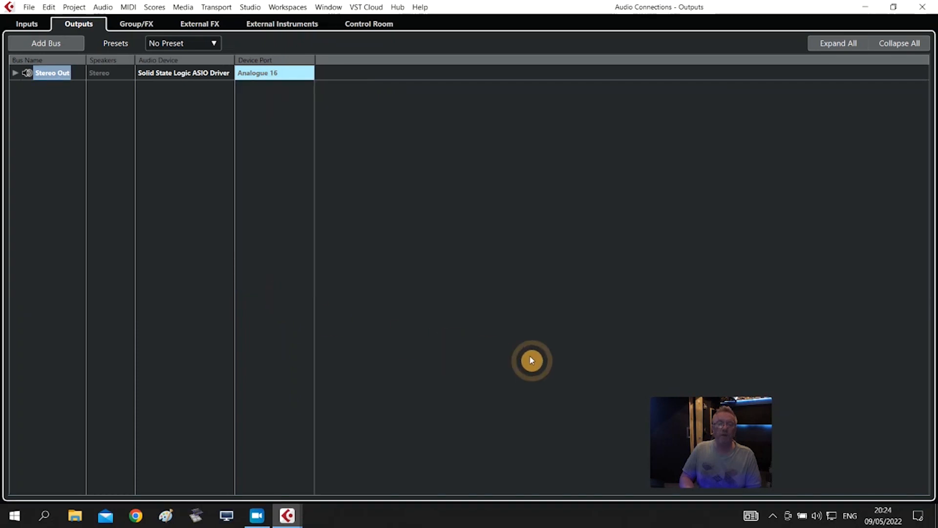
{"action": "left_click", "coordinate": [15, 73]}
{"action": "left_click", "coordinate": [274, 89]}
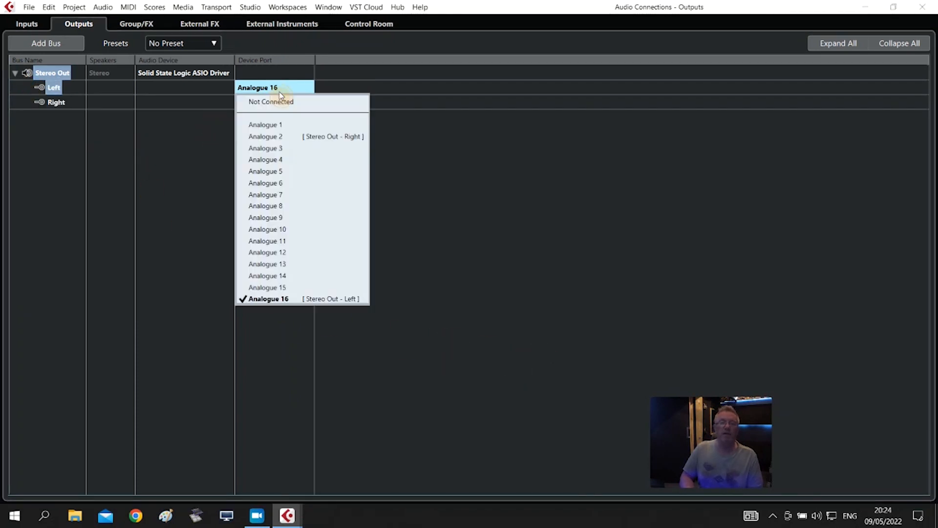
{"action": "left_click", "coordinate": [289, 287]}
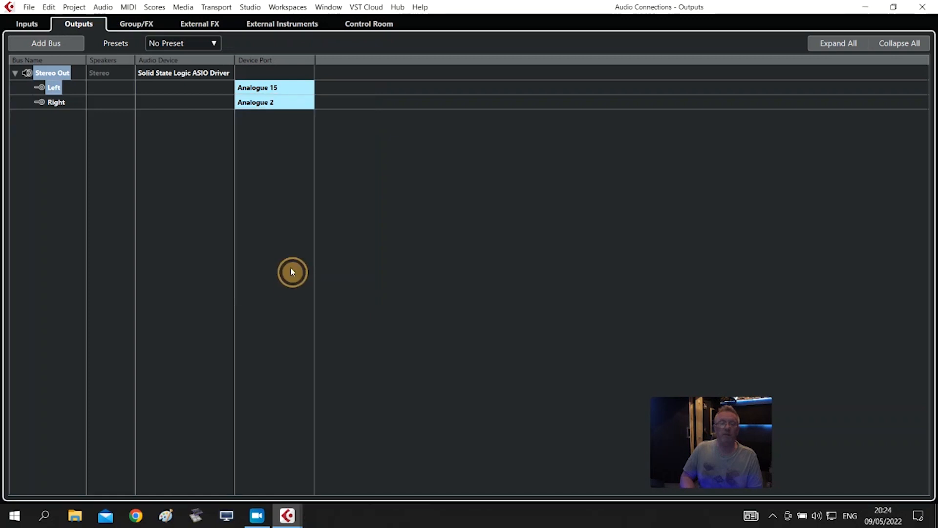
{"action": "left_click", "coordinate": [294, 108]}
{"action": "left_click", "coordinate": [299, 316]}
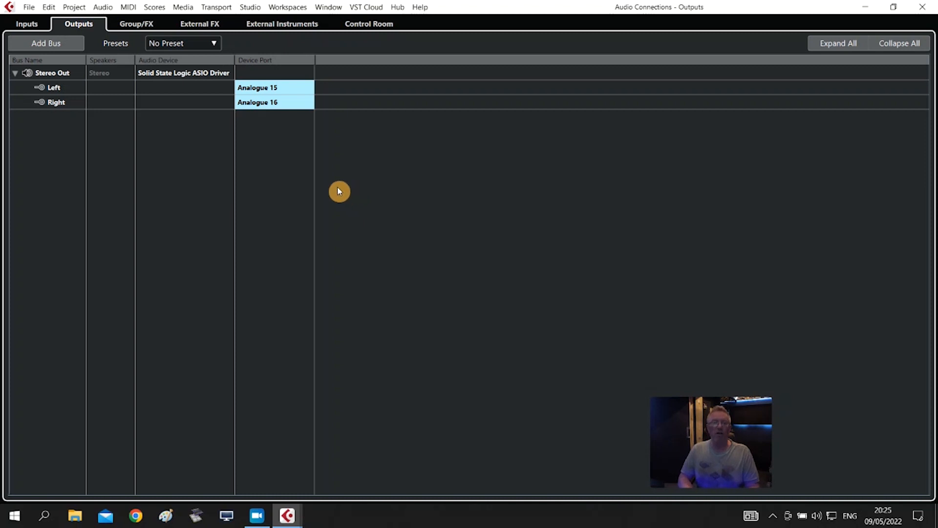
Step: Remove the Stereo In bus from the input audio connections
{"action": "left_click", "coordinate": [30, 24]}
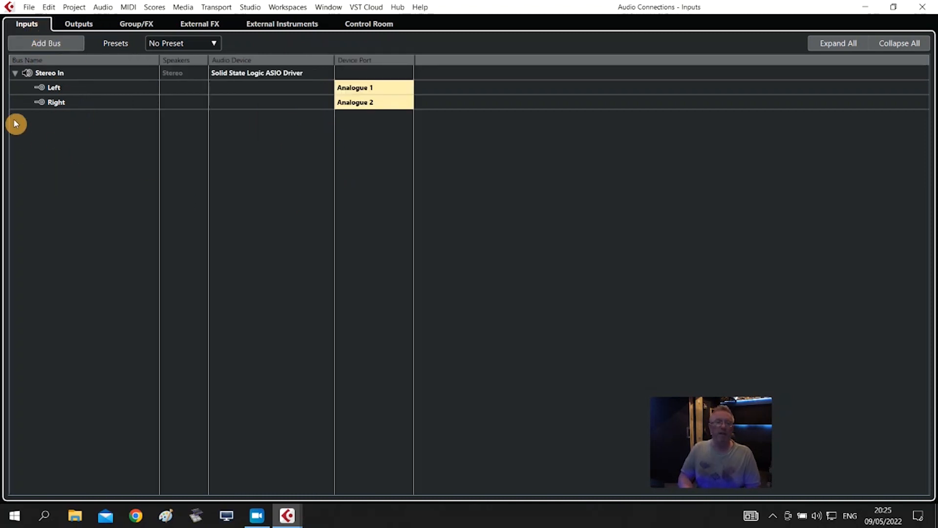
{"action": "left_click", "coordinate": [29, 76]}
{"action": "right_click", "coordinate": [29, 76]}
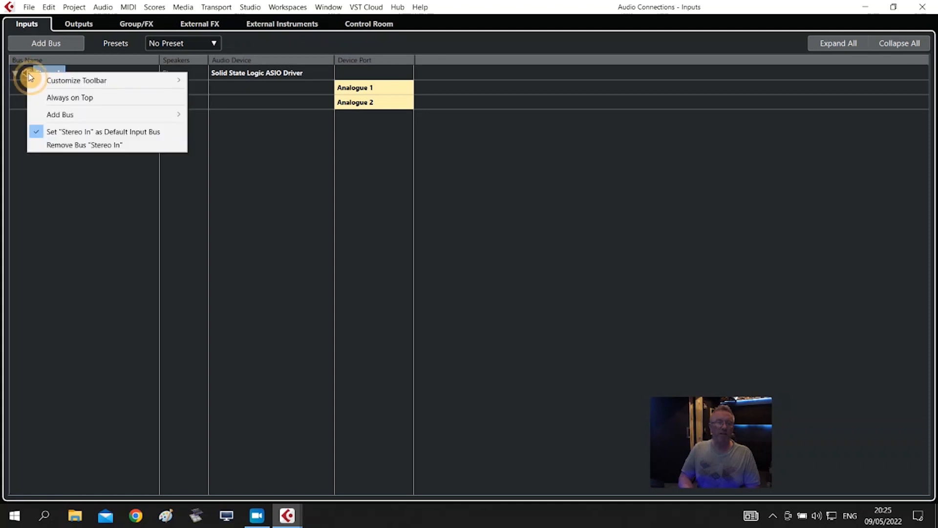
{"action": "left_click", "coordinate": [65, 145]}
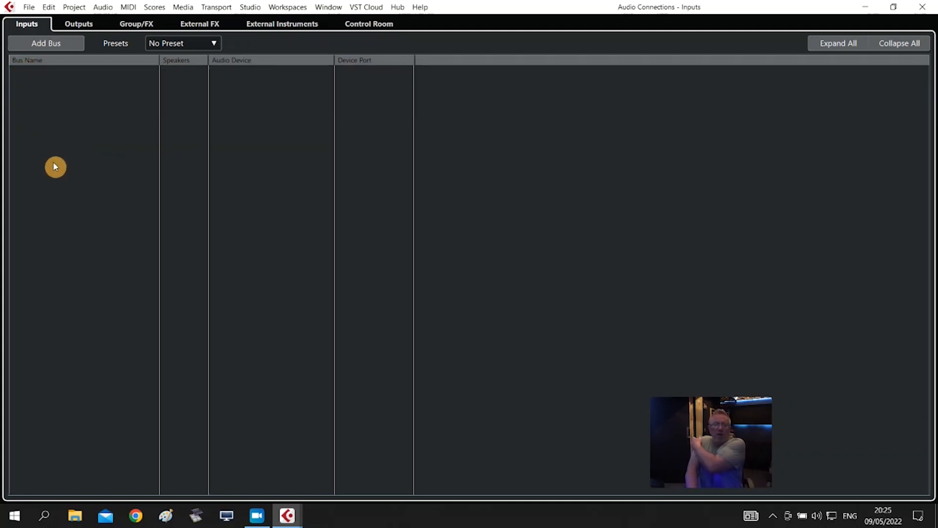
Step: Add four input buses with the Mono configuration
{"action": "left_click", "coordinate": [56, 45]}
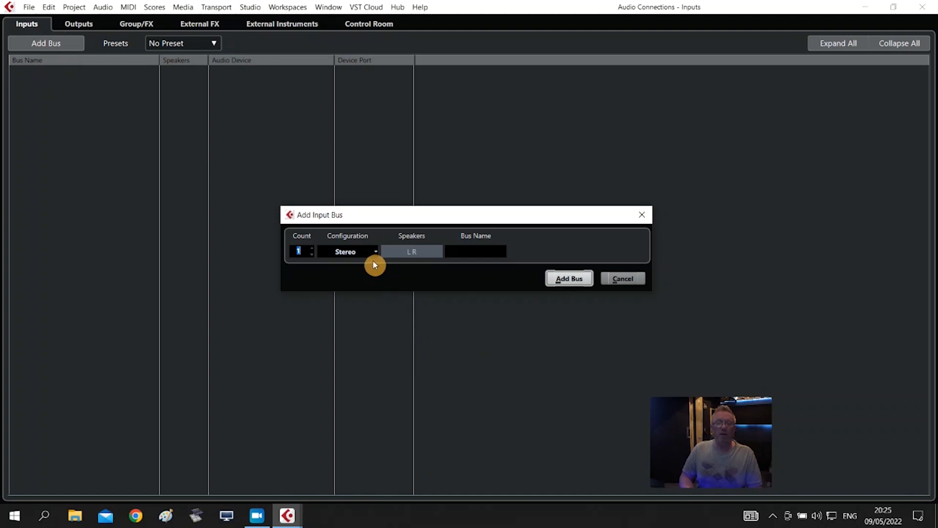
{"action": "left_click", "coordinate": [376, 252]}
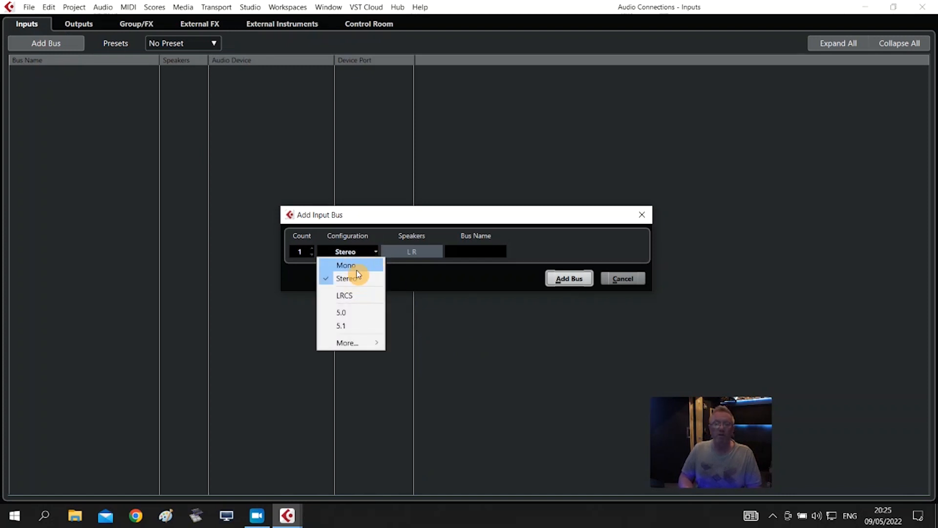
{"action": "left_click", "coordinate": [358, 268]}
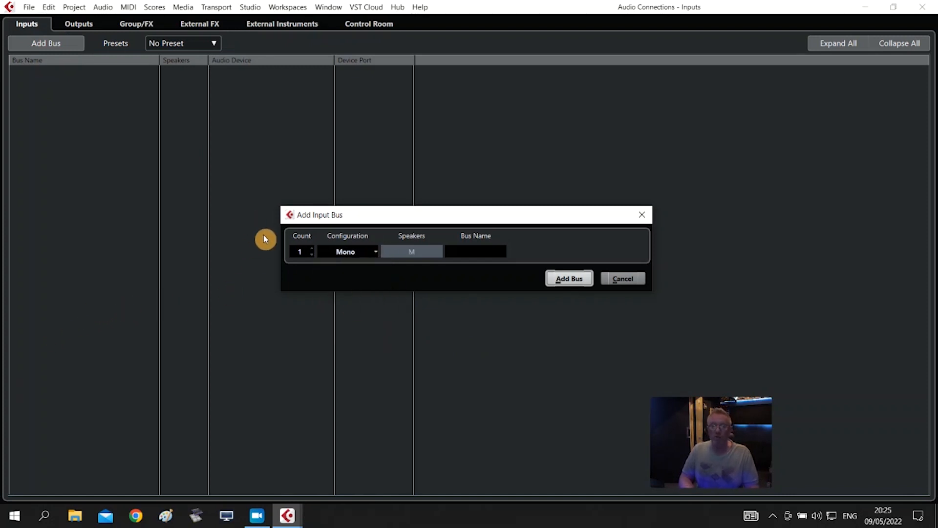
{"action": "left_click", "coordinate": [311, 249]}
{"action": "left_click", "coordinate": [311, 249]}
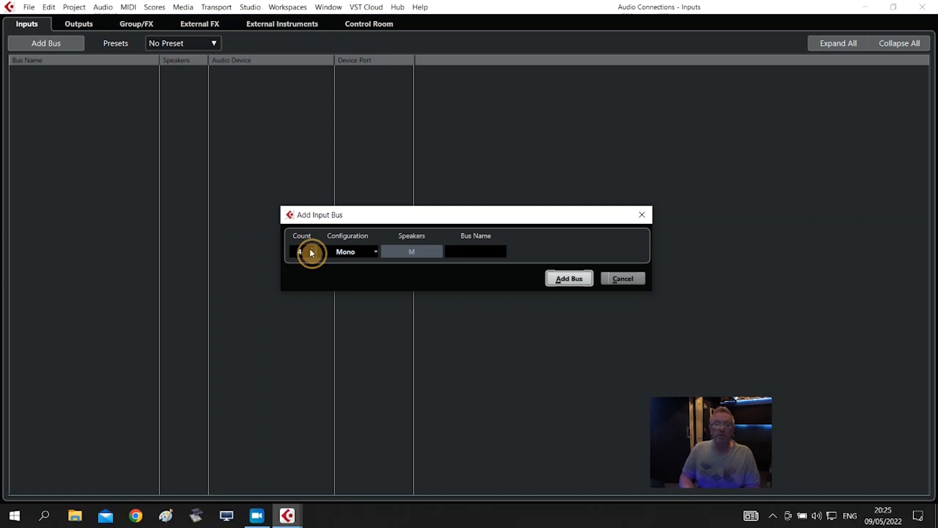
{"action": "left_click", "coordinate": [570, 279]}
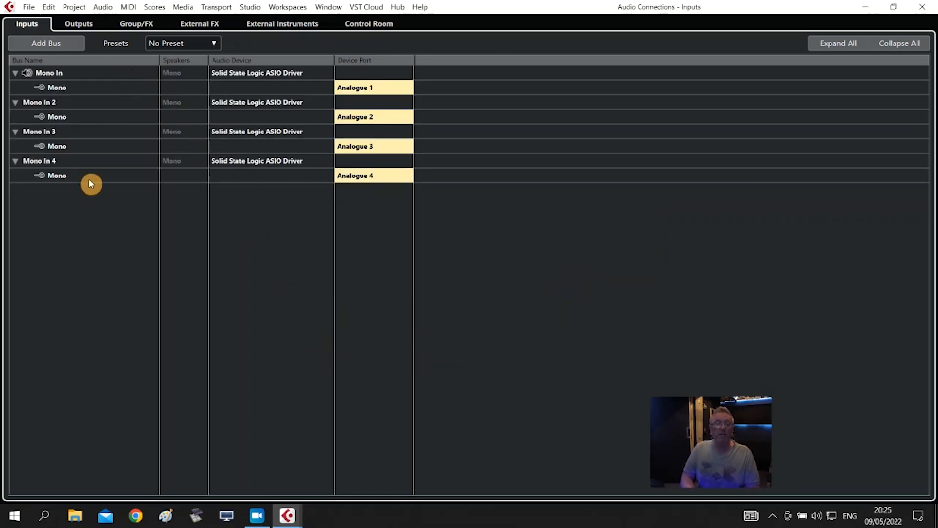
Step: Rename the first mono input bus to "Track 1"
{"action": "left_click", "coordinate": [59, 93]}
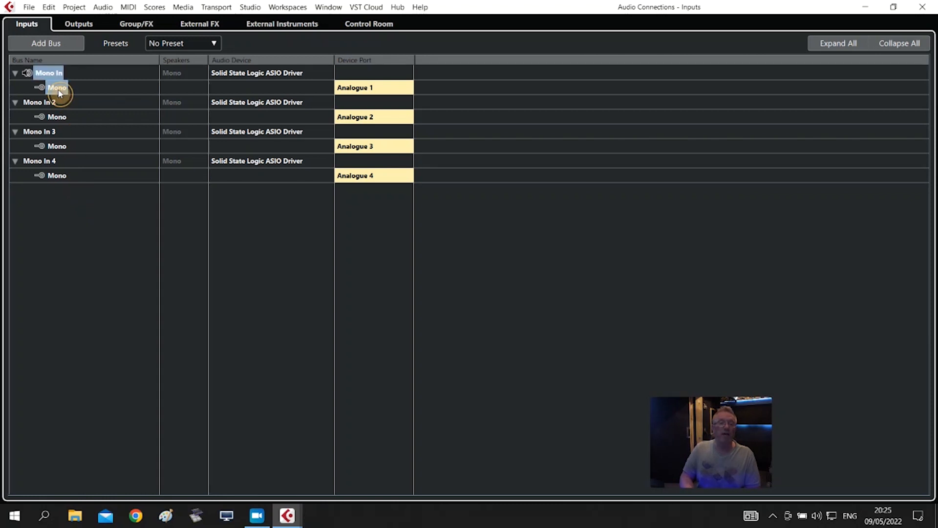
{"action": "left_click", "coordinate": [52, 73]}
{"action": "left_click", "coordinate": [68, 79]}
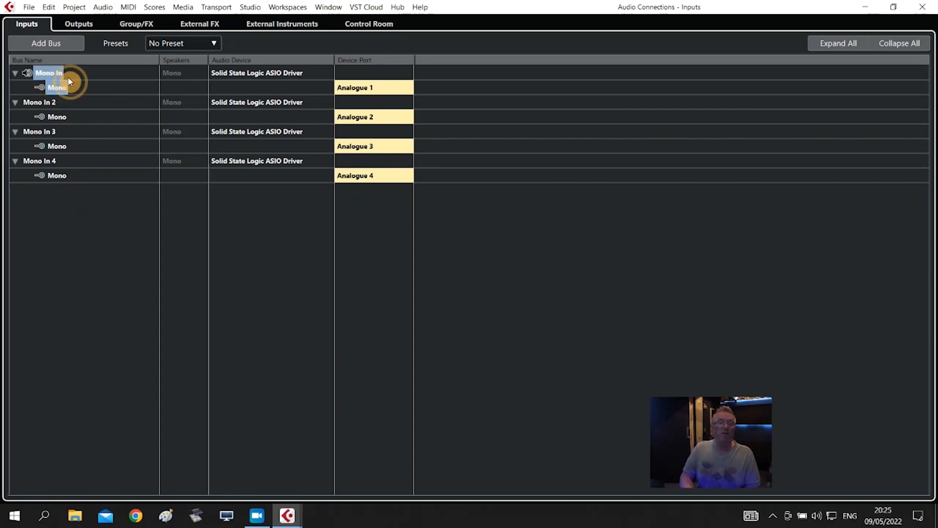
{"action": "left_click", "coordinate": [60, 74]}
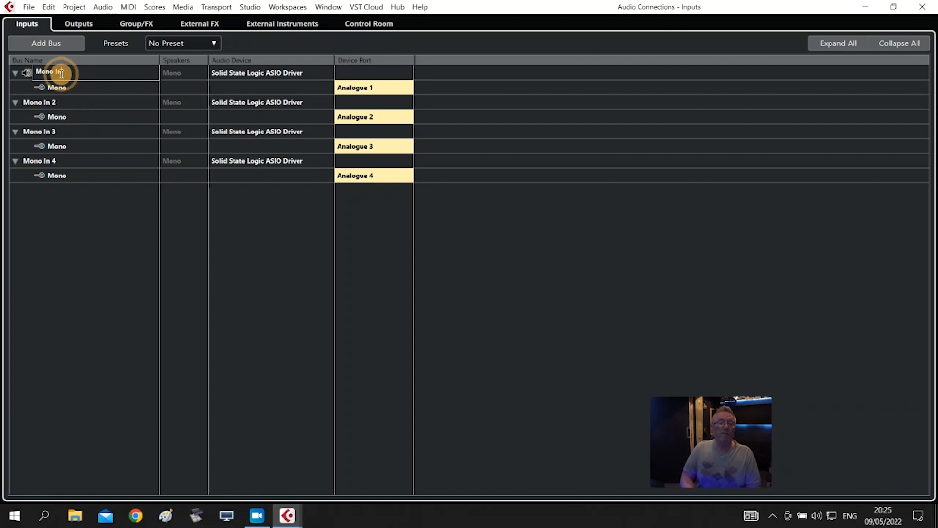
{"action": "key", "text": "BackSpace"}
{"action": "key", "text": "BackSpace"}
{"action": "key", "text": "BackSpace"}
{"action": "key", "text": "BackSpace"}
{"action": "key", "text": "BackSpace"}
{"action": "key", "text": "BackSpace"}
{"action": "key", "text": "BackSpace"}
{"action": "type", "text": "Track"}
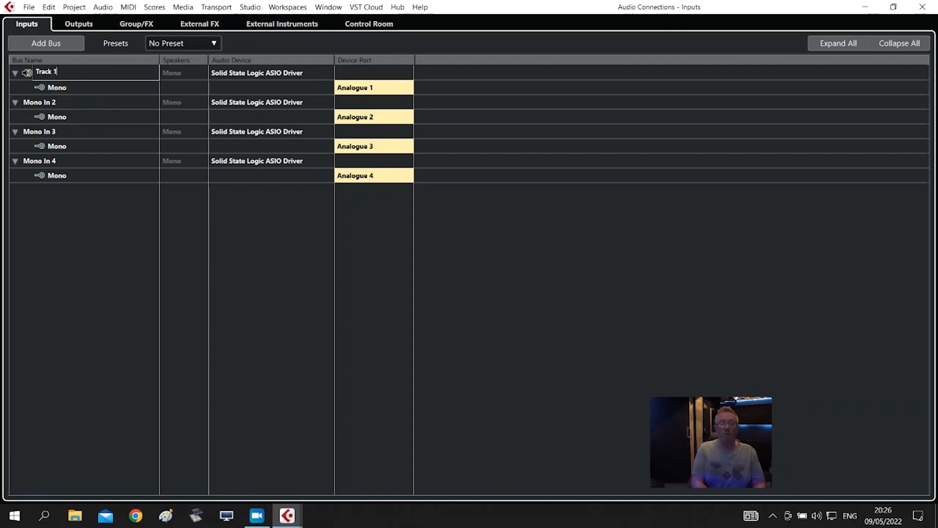
{"action": "left_click", "coordinate": [97, 307]}
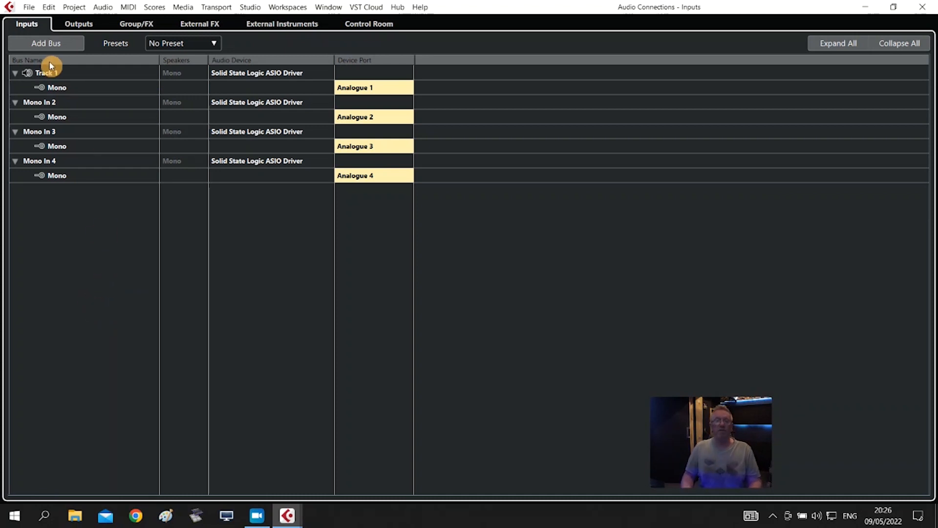
Step: Add four more input buses with the Stereo configuration
{"action": "left_click", "coordinate": [59, 48]}
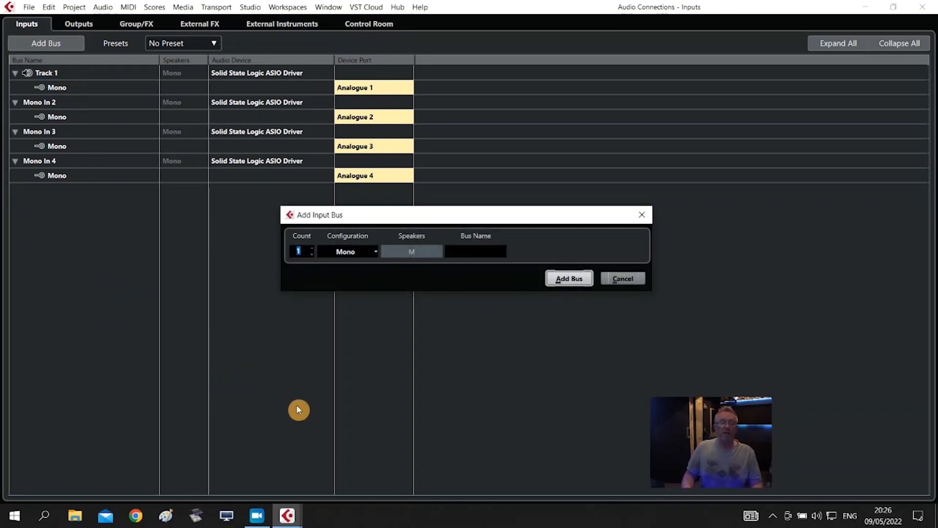
{"action": "left_click", "coordinate": [374, 252]}
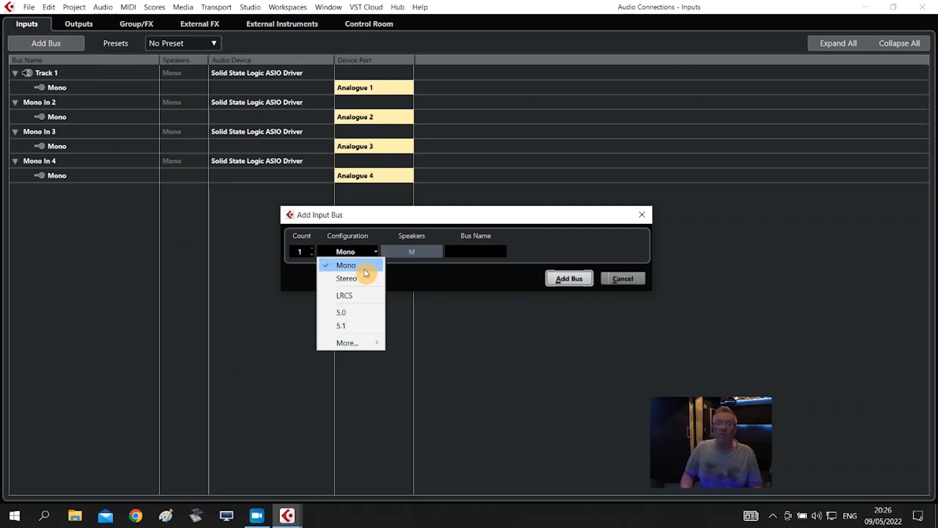
{"action": "left_click", "coordinate": [364, 277]}
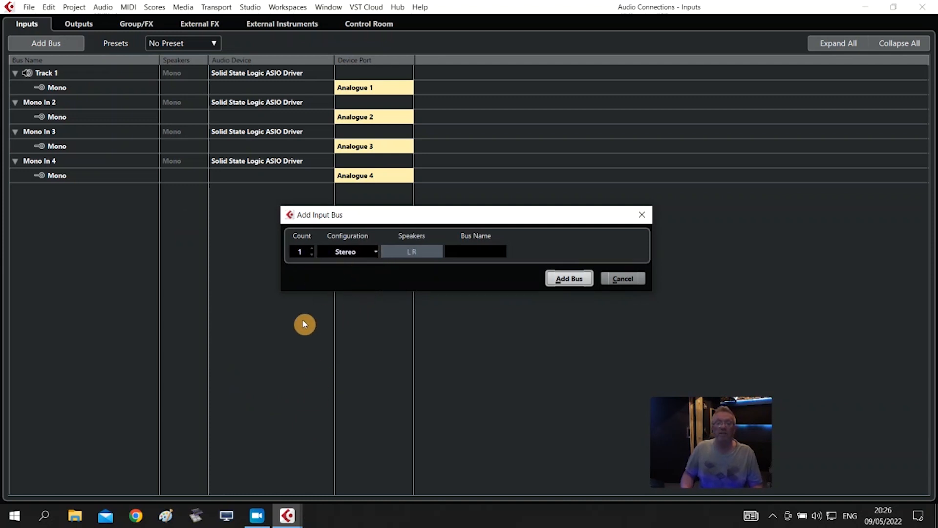
{"action": "left_click", "coordinate": [312, 249]}
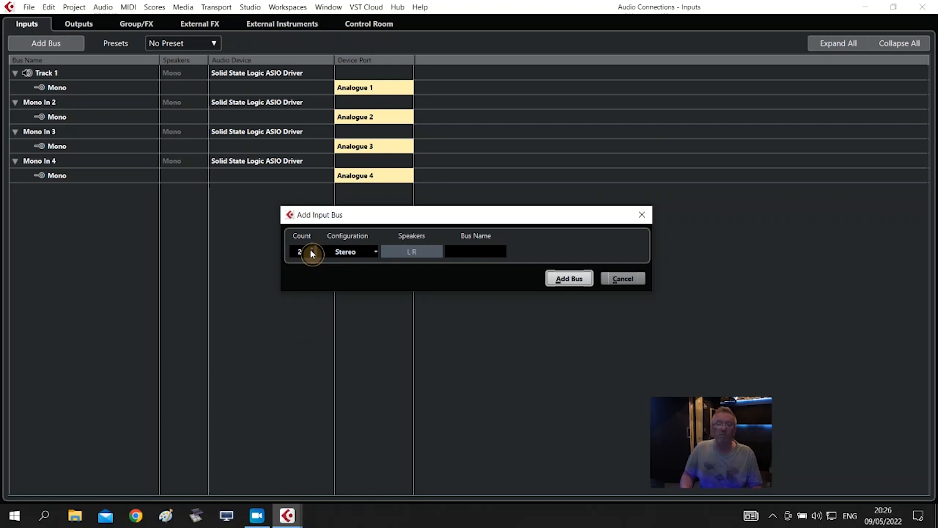
{"action": "left_click", "coordinate": [571, 280]}
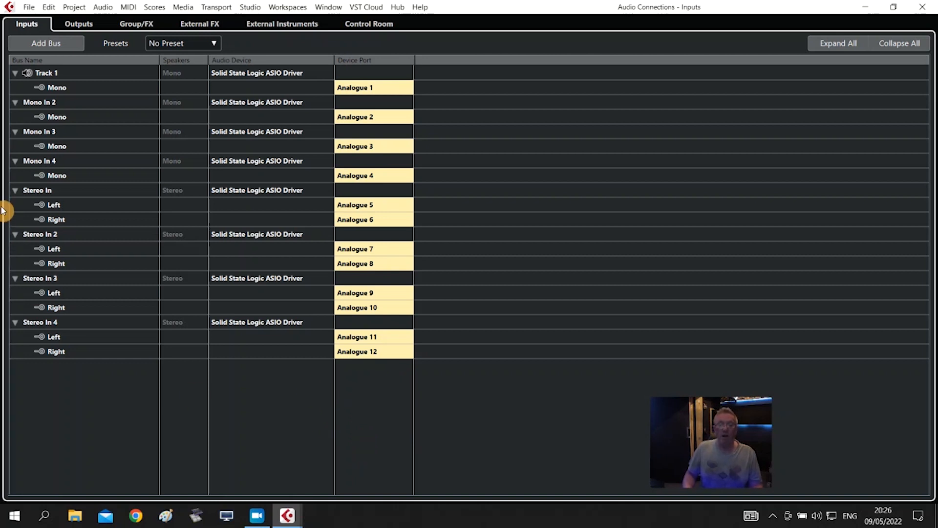
Step: Rename the first stereo input bus to "Tracks 5 & 6"
{"action": "double_click", "coordinate": [39, 190]}
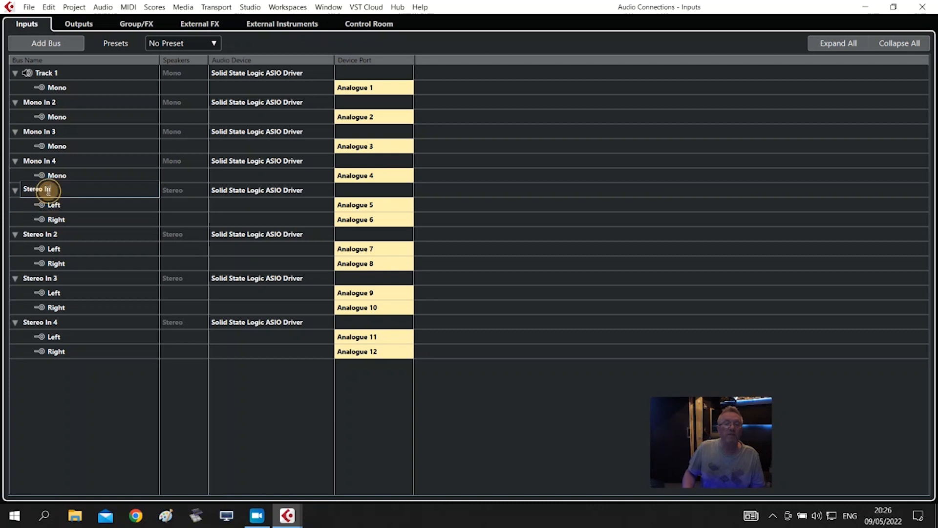
{"action": "type", "text": "5"}
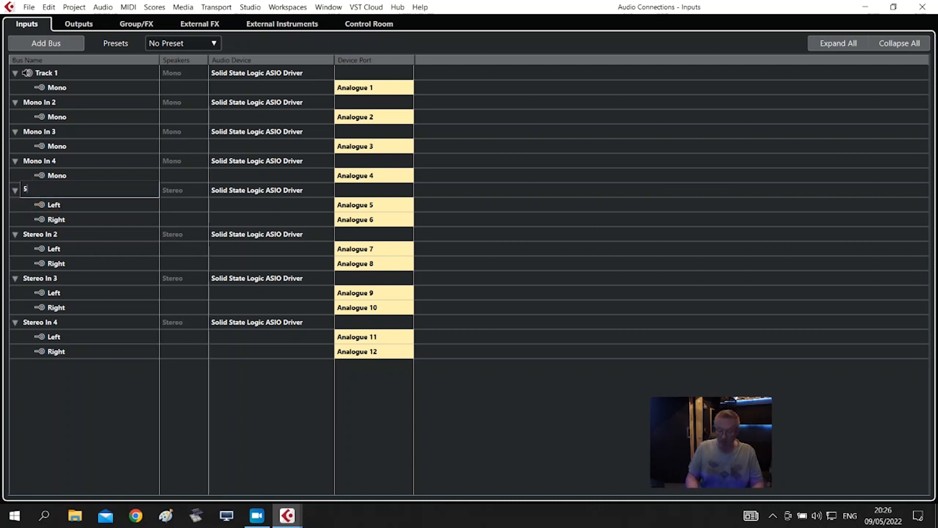
{"action": "type", "text": " & 6"}
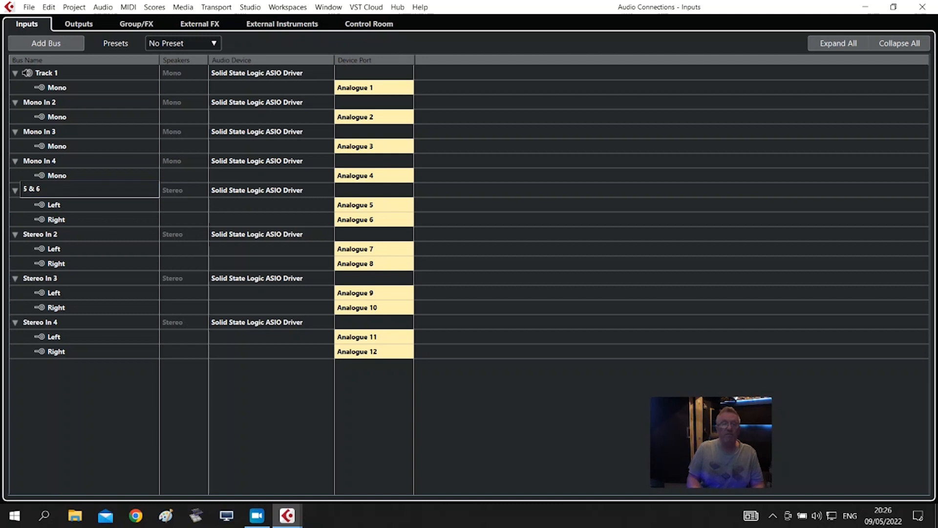
{"action": "key", "text": "Home"}
{"action": "type", "text": "T"}
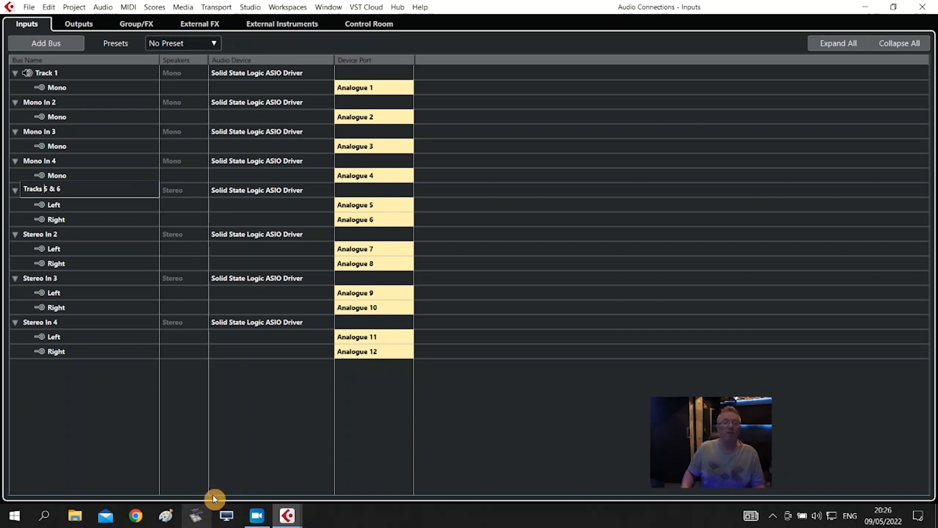
{"action": "left_click", "coordinate": [254, 443]}
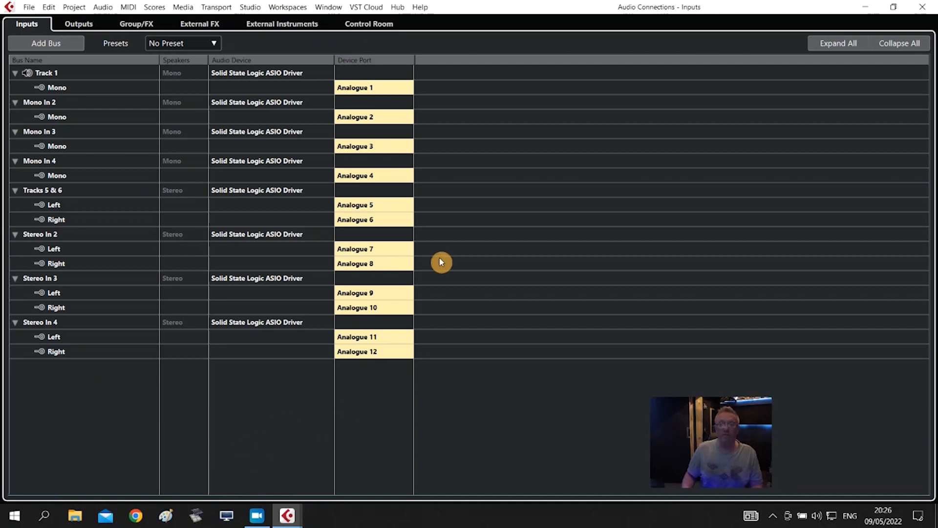
Step: Check the stereo output's device ports against the input buses and close the audio connections window
{"action": "left_click", "coordinate": [90, 26]}
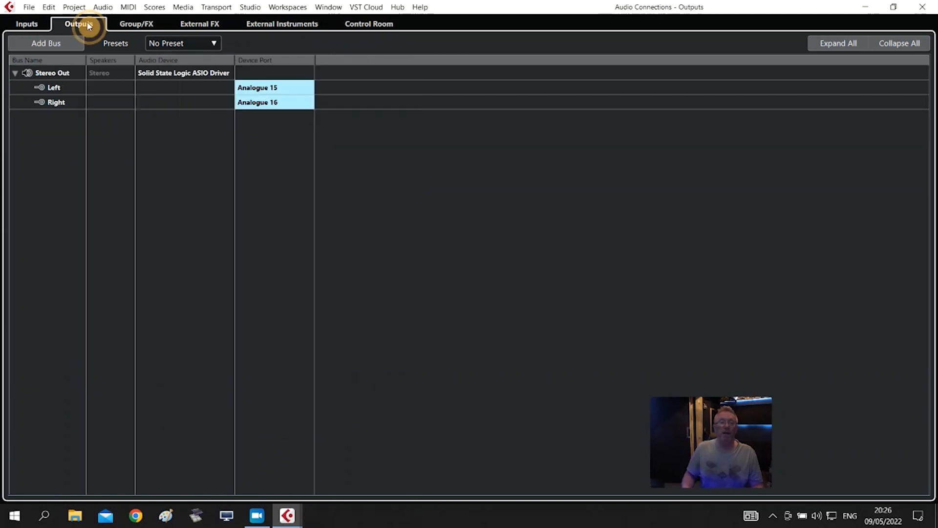
{"action": "left_click", "coordinate": [35, 25]}
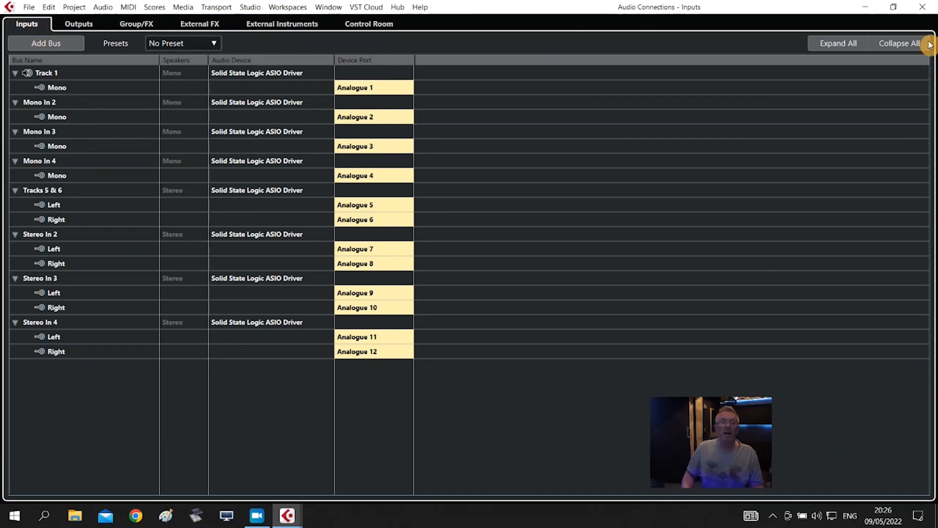
{"action": "left_click", "coordinate": [922, 7]}
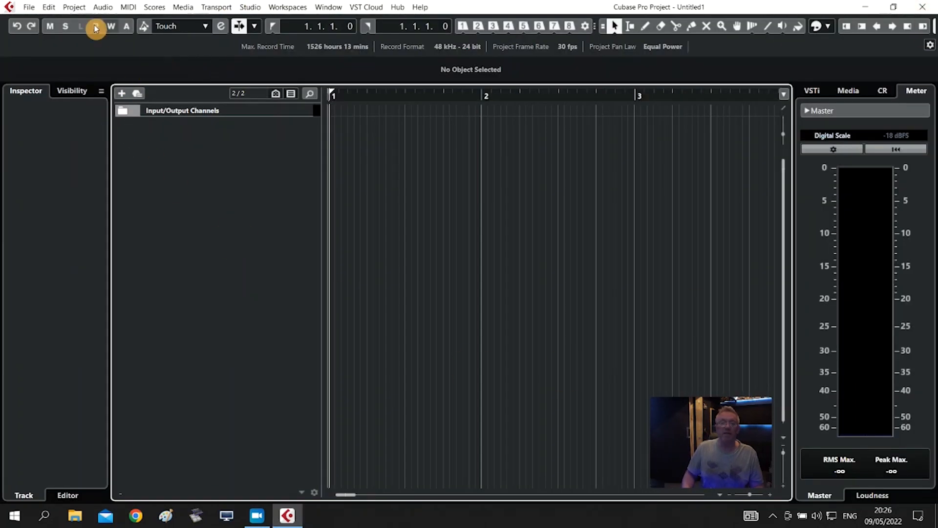
Step: Add four mono audio tracks with Analogue 1 (Mono) as input and Stereo Out as output
{"action": "right_click", "coordinate": [172, 161]}
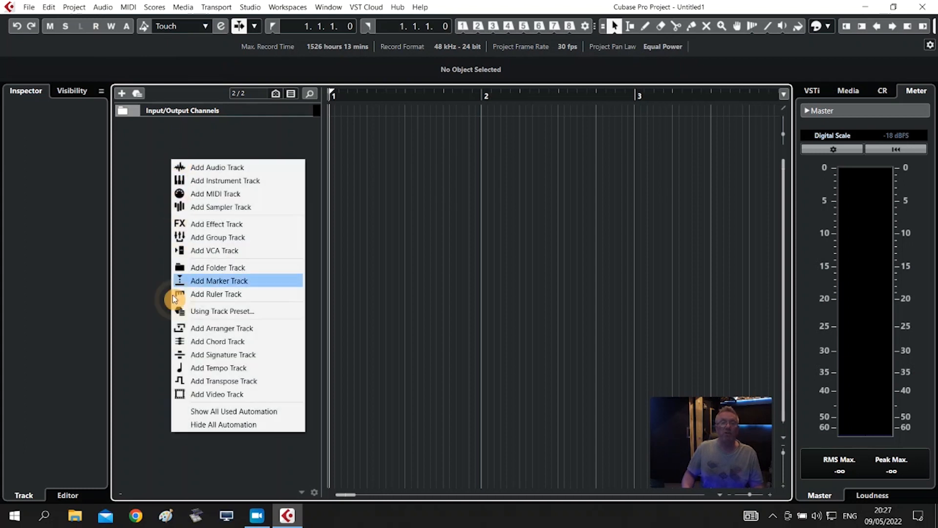
{"action": "left_click", "coordinate": [226, 167]}
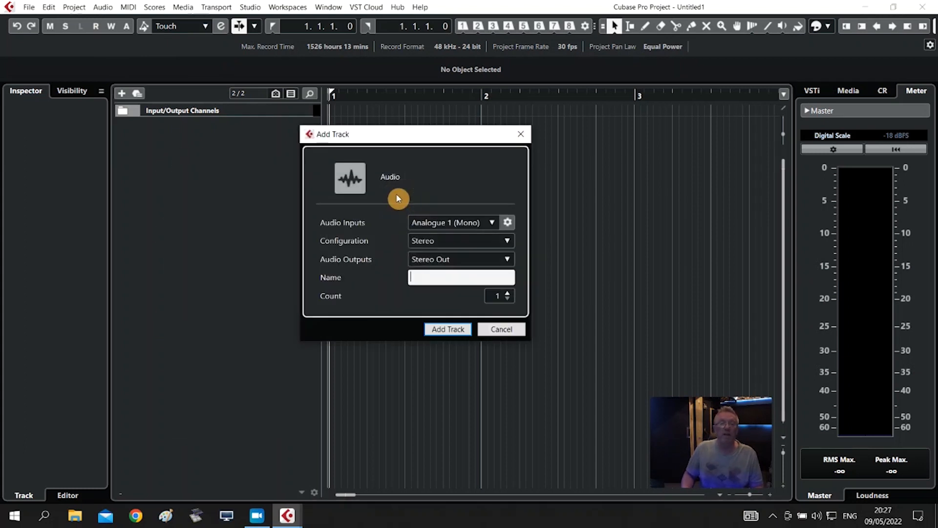
{"action": "left_click", "coordinate": [506, 240]}
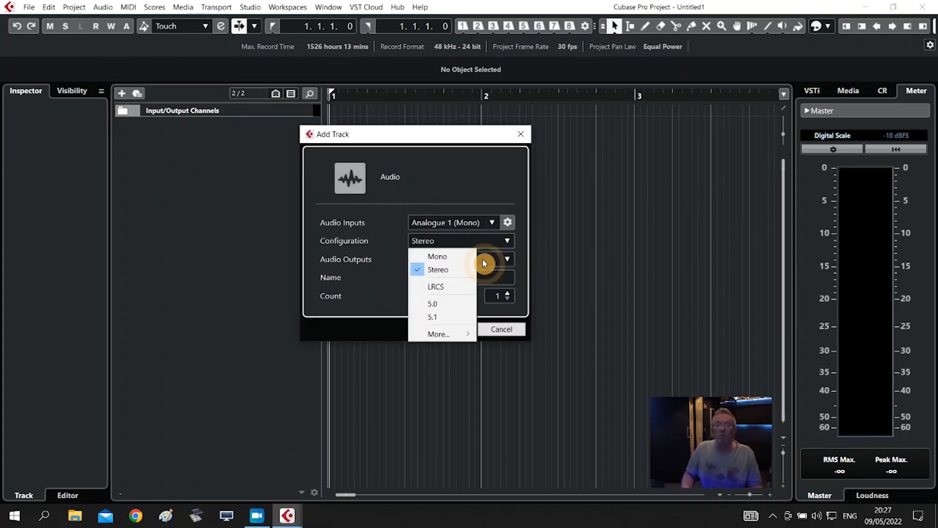
{"action": "left_click", "coordinate": [460, 253]}
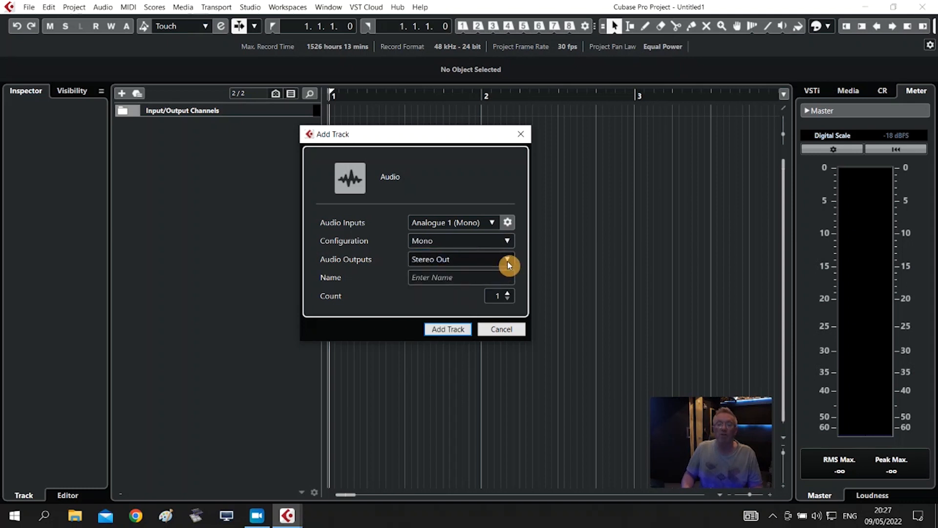
{"action": "left_click", "coordinate": [507, 292]}
{"action": "left_click", "coordinate": [506, 299]}
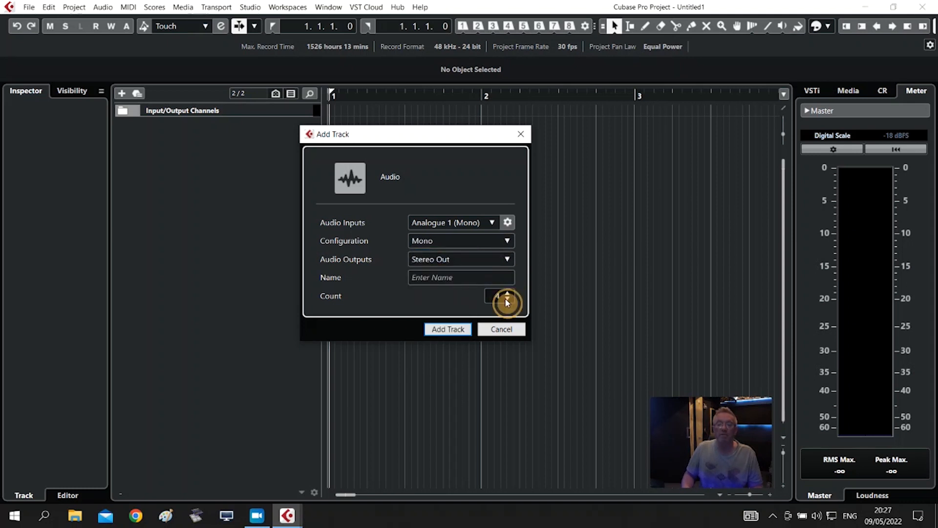
{"action": "left_click", "coordinate": [464, 330]}
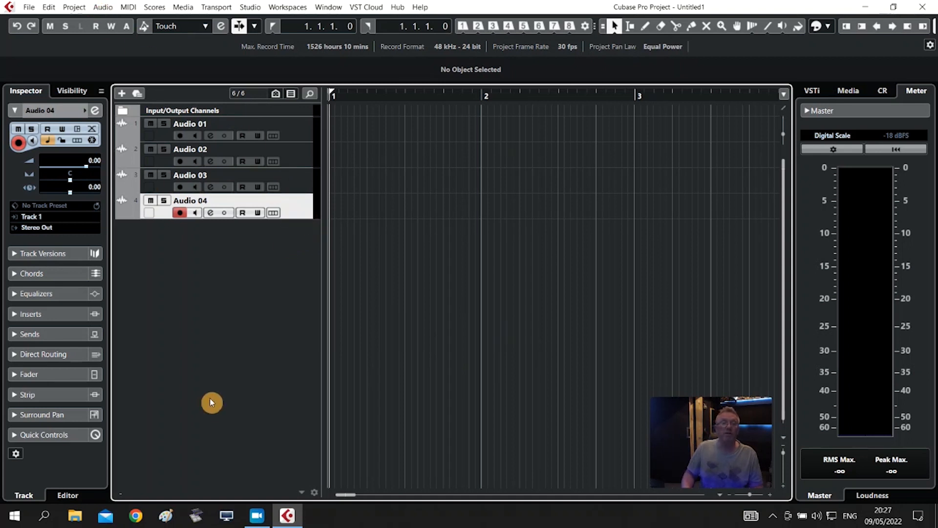
Step: Add four stereo audio tracks with Tracks 5 & 6 as input and Stereo Out as output
{"action": "right_click", "coordinate": [209, 330]}
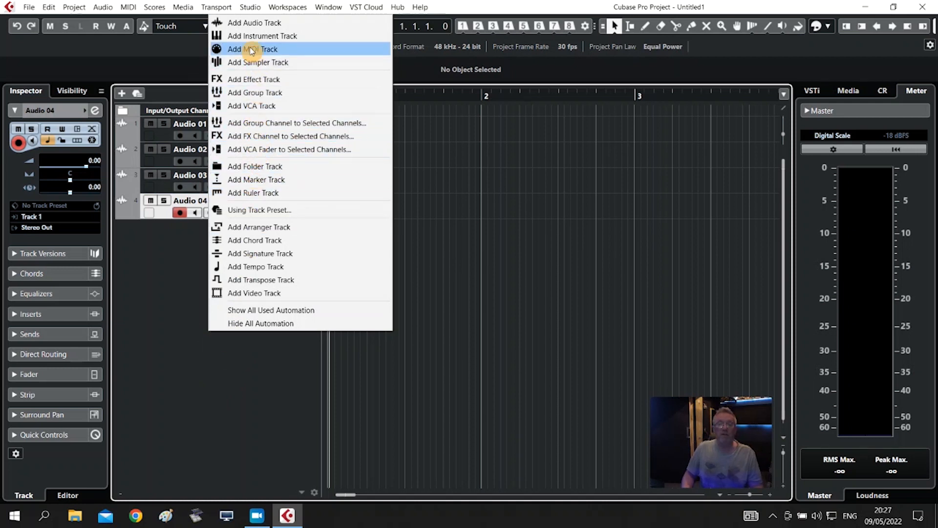
{"action": "left_click", "coordinate": [242, 23]}
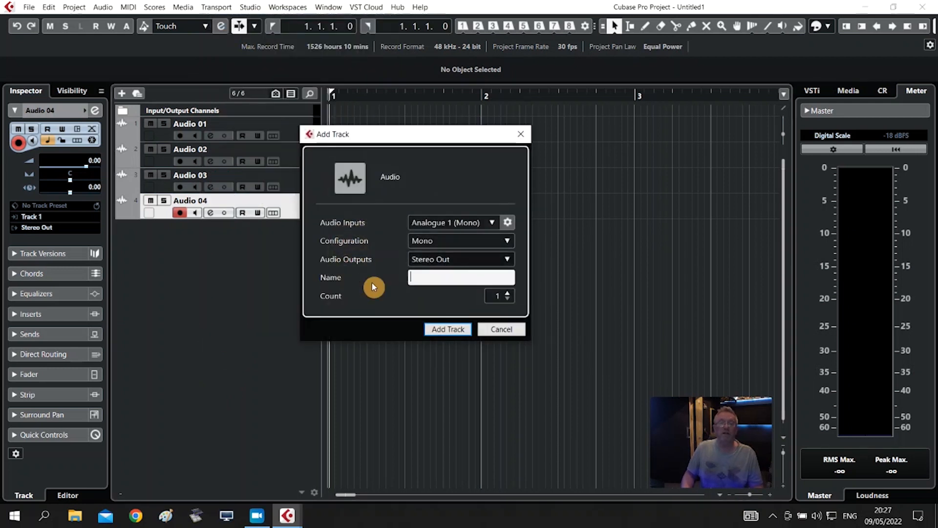
{"action": "left_click", "coordinate": [507, 244]}
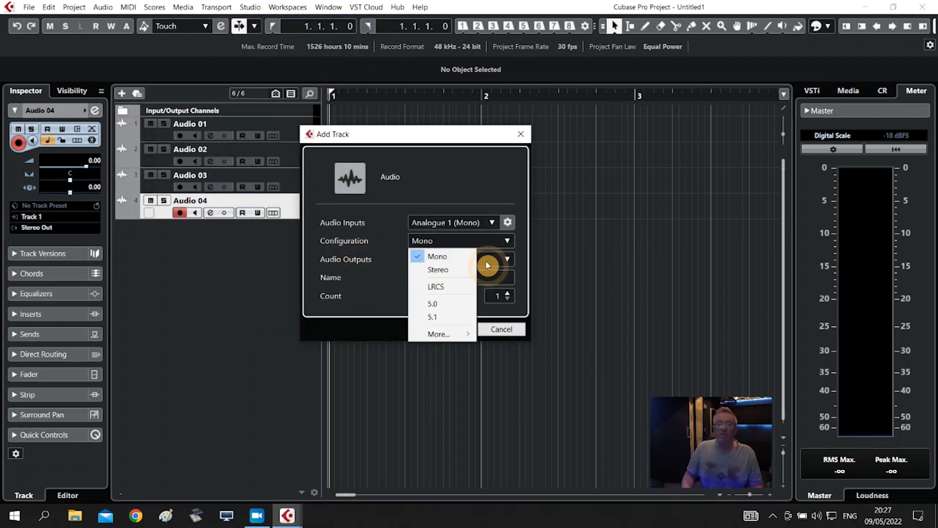
{"action": "left_click", "coordinate": [469, 269]}
{"action": "left_click", "coordinate": [507, 292]}
{"action": "left_click", "coordinate": [507, 292]}
{"action": "left_click", "coordinate": [508, 292]}
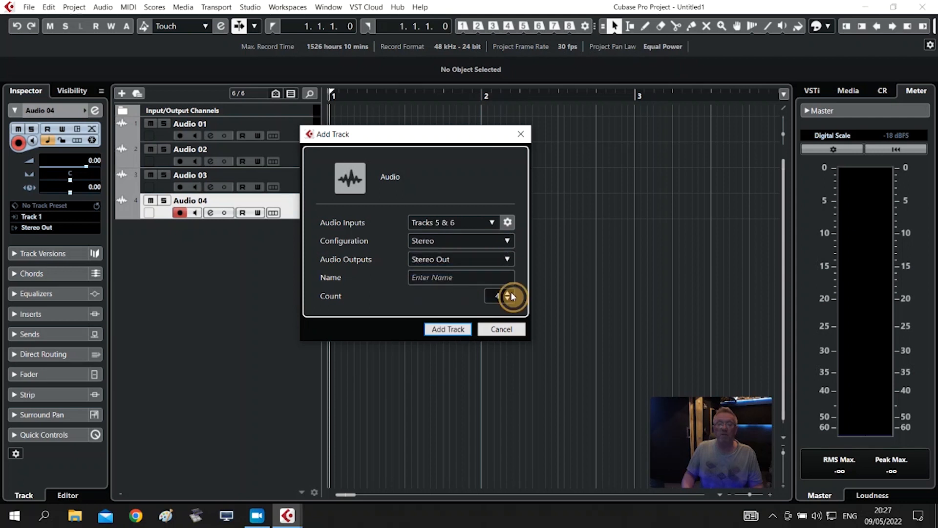
{"action": "left_click", "coordinate": [464, 330]}
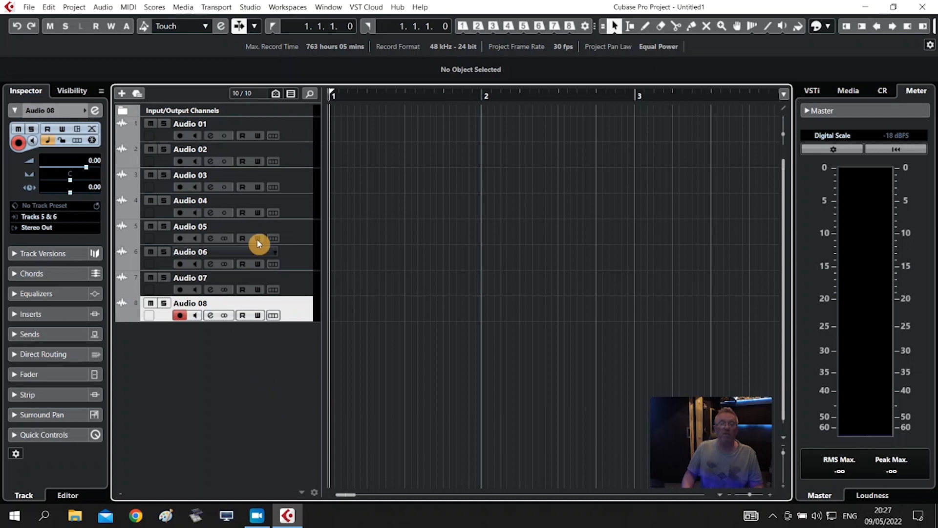
Step: Enlarge the track rows and set the input routing of Audio 02 to Mono In 2
{"action": "left_click", "coordinate": [304, 136]}
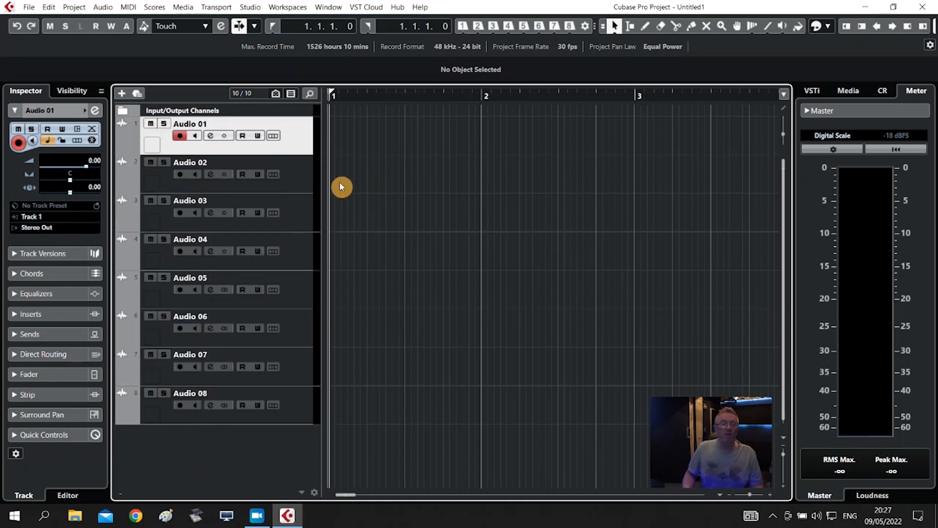
{"action": "left_click", "coordinate": [299, 186]}
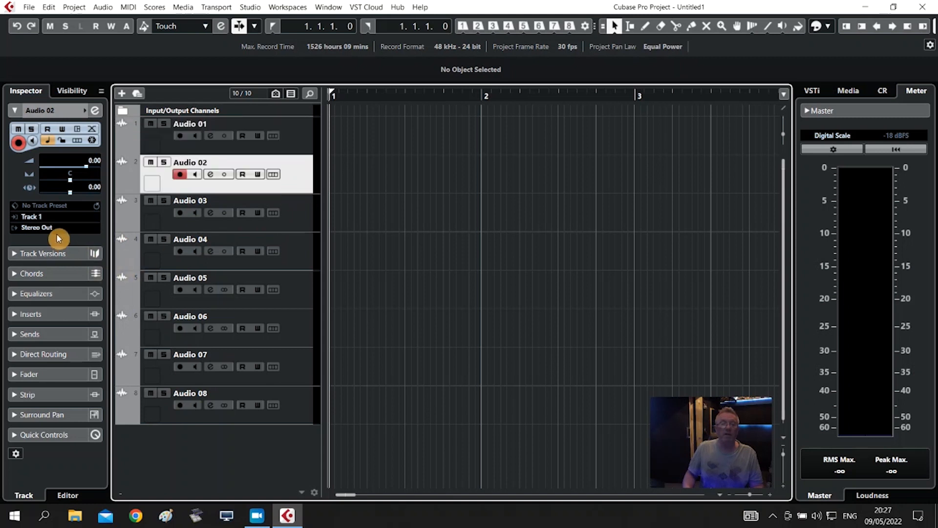
{"action": "left_click", "coordinate": [46, 217]}
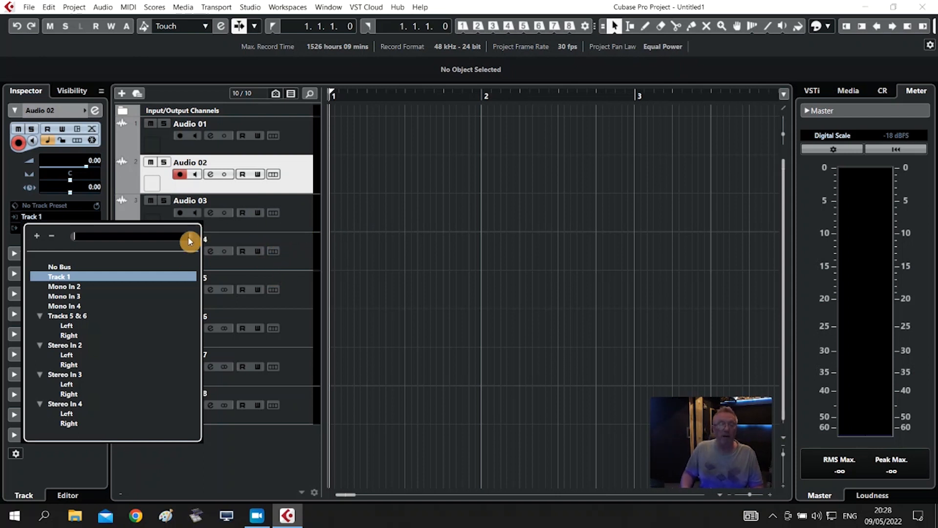
{"action": "left_click", "coordinate": [65, 287]}
Step: Set the input routing of Audio 03 to Mono In 3 and of Audio 04 to Mono In 4
{"action": "left_click", "coordinate": [312, 224]}
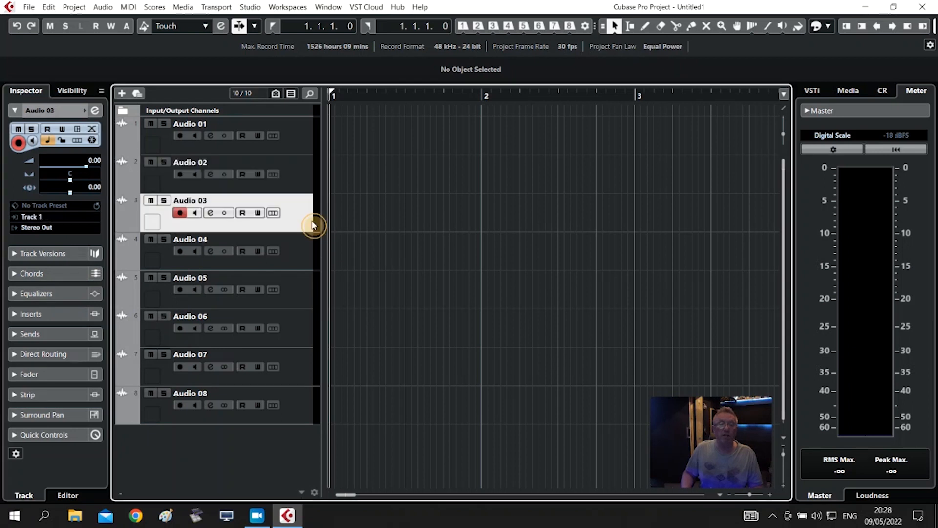
{"action": "left_click", "coordinate": [63, 218]}
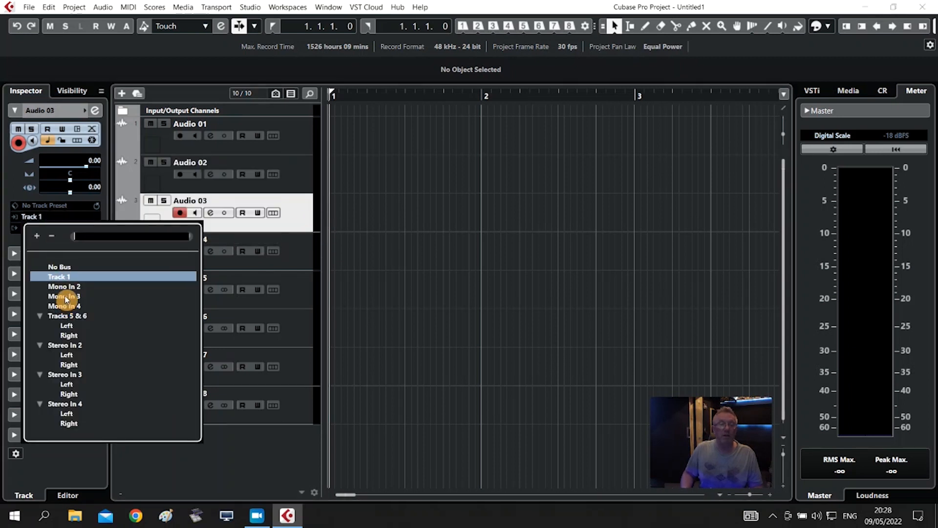
{"action": "left_click", "coordinate": [65, 297]}
{"action": "left_click", "coordinate": [300, 259]}
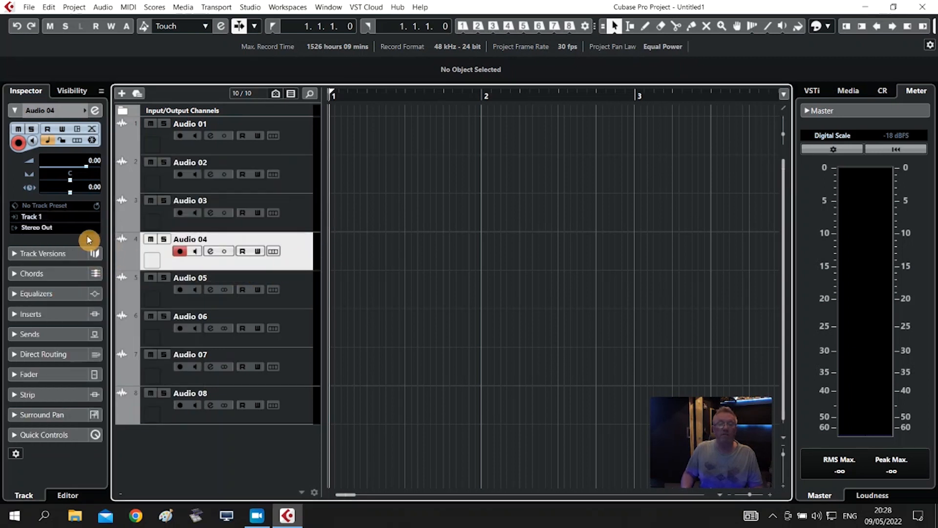
{"action": "left_click", "coordinate": [63, 217]}
{"action": "left_click", "coordinate": [81, 305]}
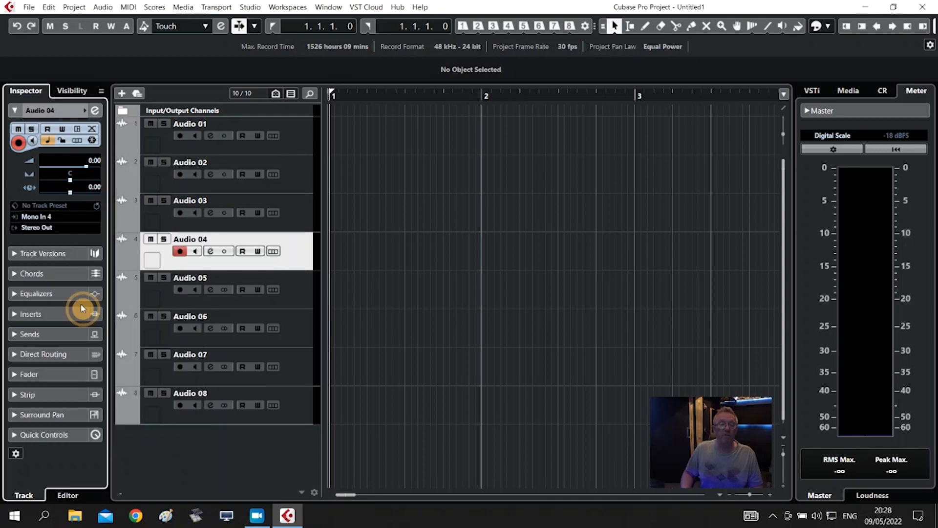
Step: Check the input of Audio 05, and route Audio 06 from Stereo In 2 and Audio 07 from Stereo In 3
{"action": "left_click", "coordinate": [317, 302]}
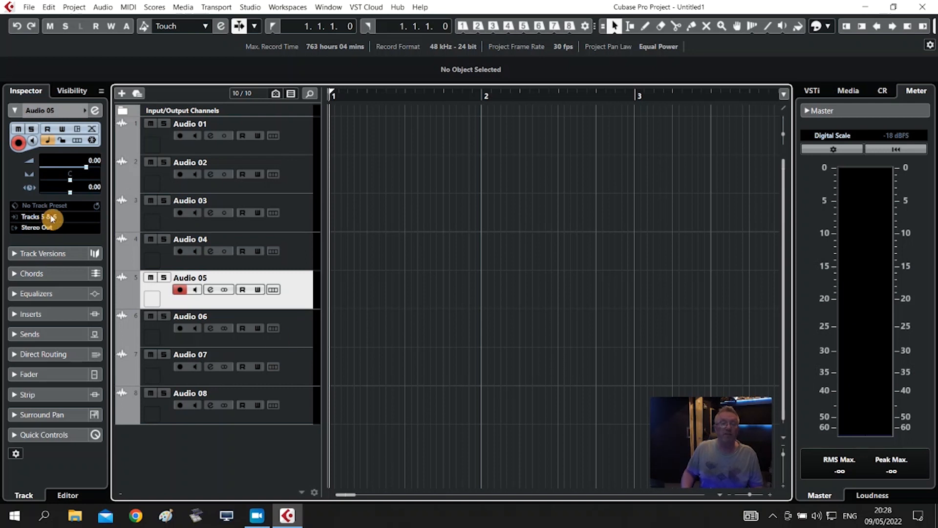
{"action": "left_click", "coordinate": [297, 341]}
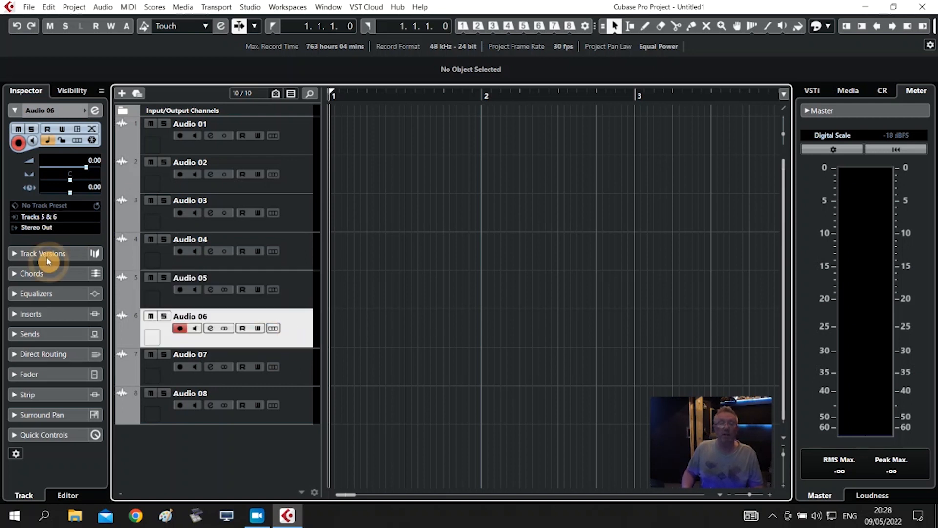
{"action": "left_click", "coordinate": [49, 218]}
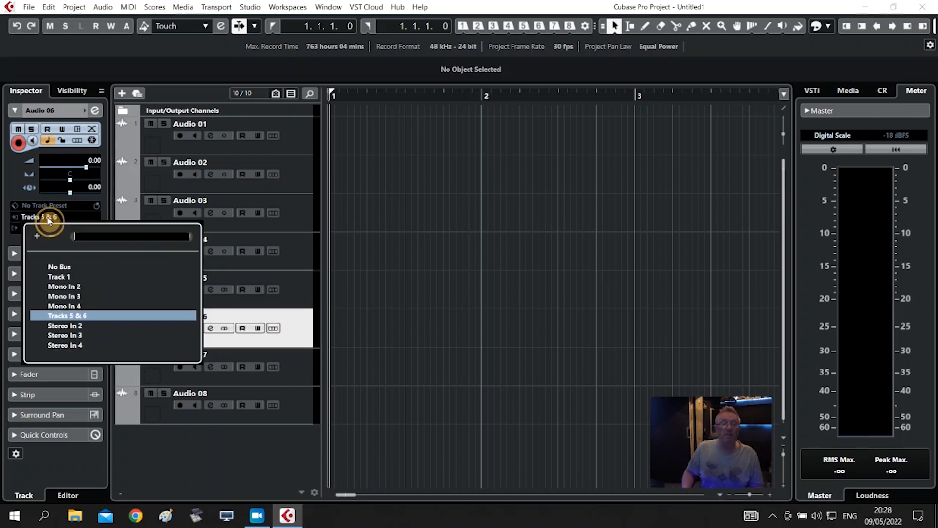
{"action": "left_click", "coordinate": [79, 325]}
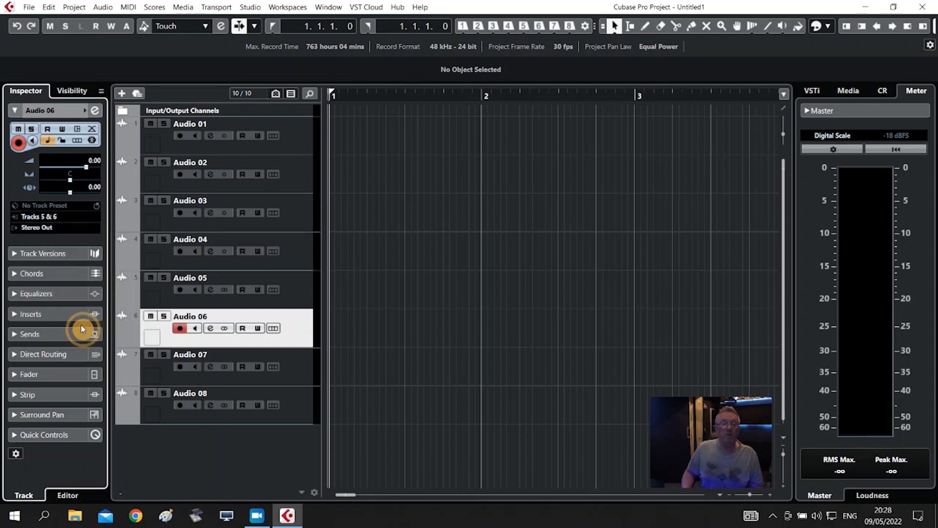
{"action": "left_click", "coordinate": [299, 369]}
{"action": "left_click", "coordinate": [61, 218]}
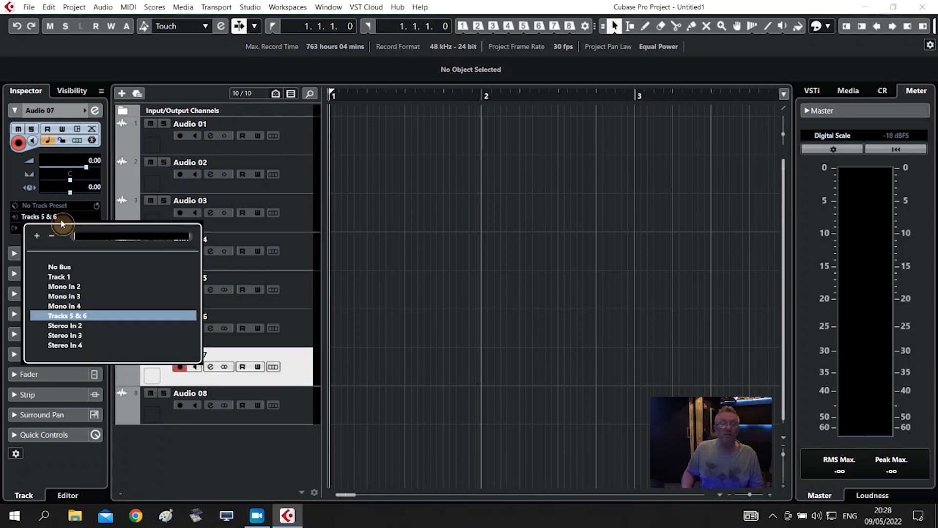
{"action": "left_click", "coordinate": [82, 331]}
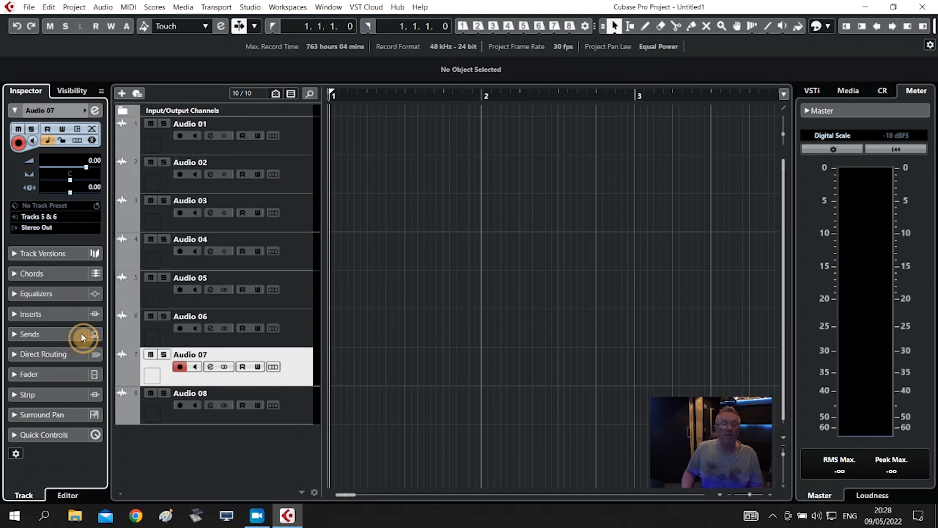
Step: Set the input routing of Audio 08 to Stereo In 4 and turn on the track's input monitoring
{"action": "left_click", "coordinate": [297, 411]}
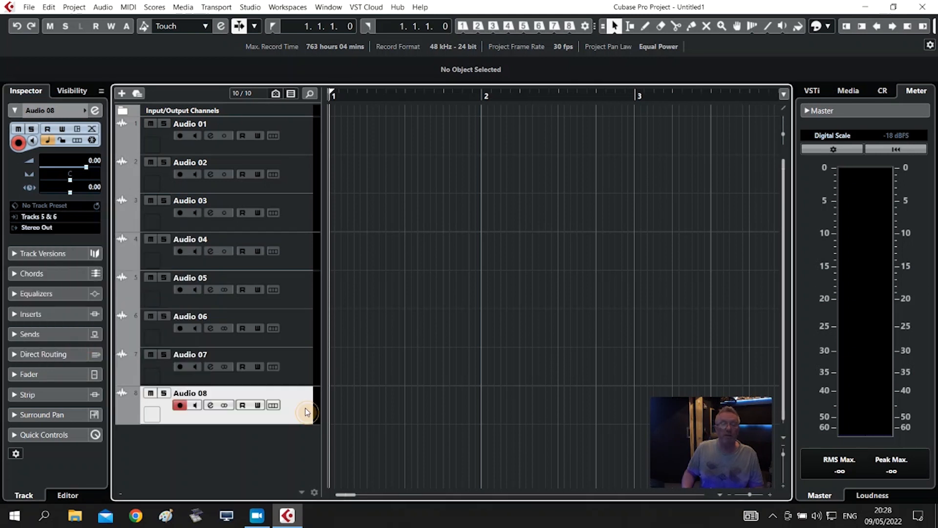
{"action": "left_click", "coordinate": [42, 217]}
{"action": "left_click", "coordinate": [78, 345]}
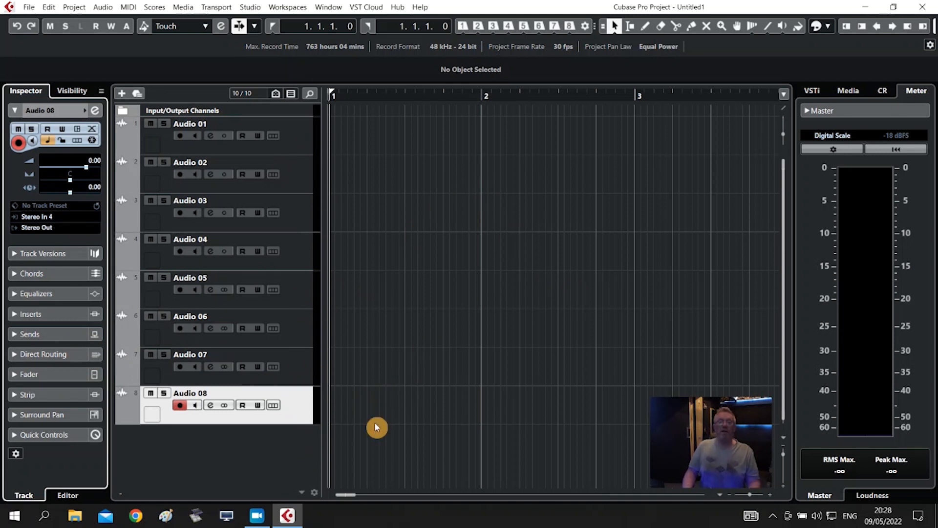
{"action": "left_click", "coordinate": [196, 406]}
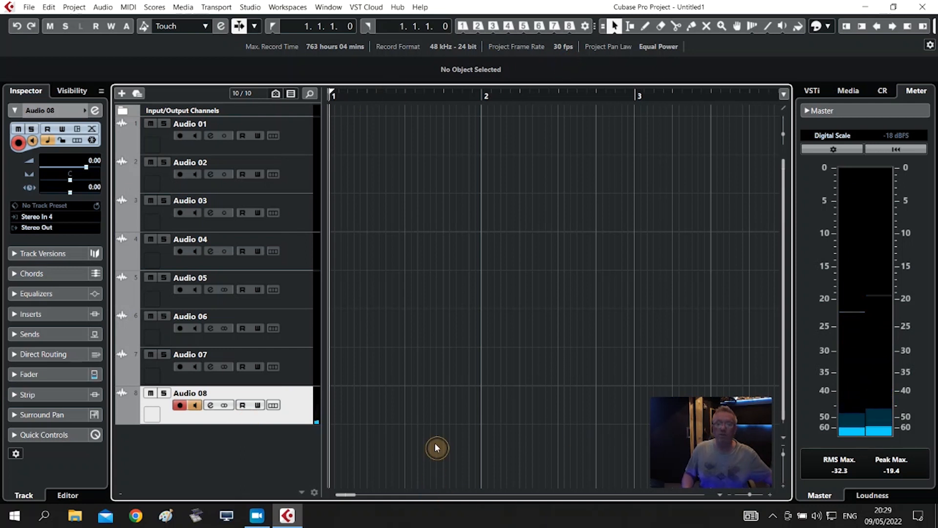
Step: Show the transport bar and record a short test take of about 1.7 bars on Audio 08
{"action": "left_click", "coordinate": [216, 7]}
{"action": "left_click", "coordinate": [228, 22]}
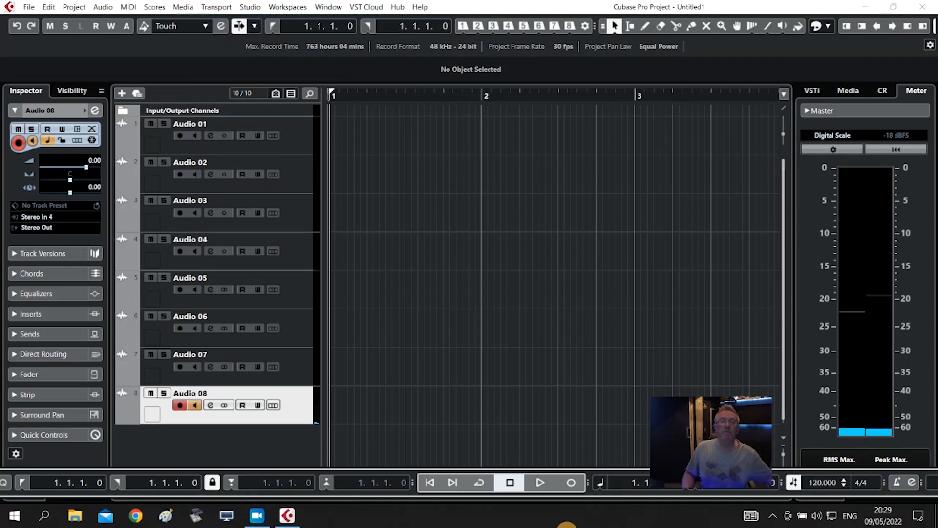
{"action": "left_click", "coordinate": [573, 483]}
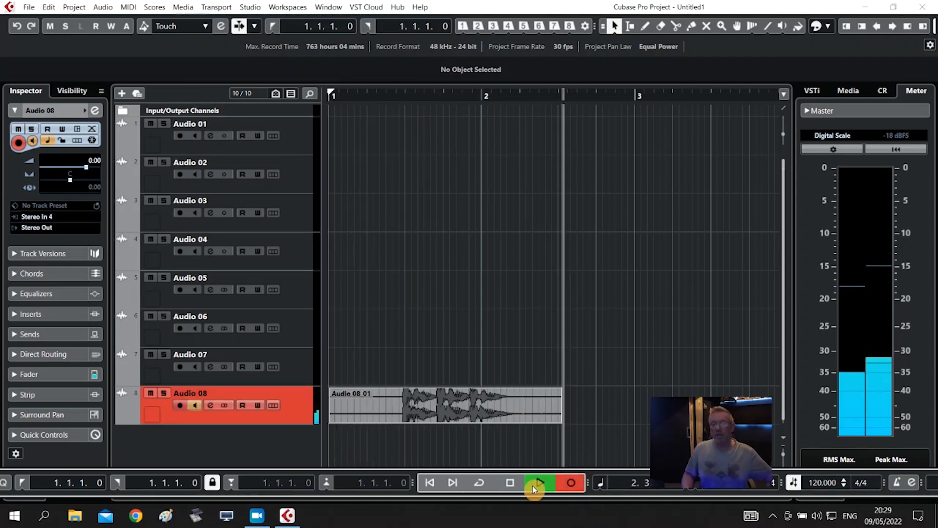
{"action": "left_click", "coordinate": [512, 484]}
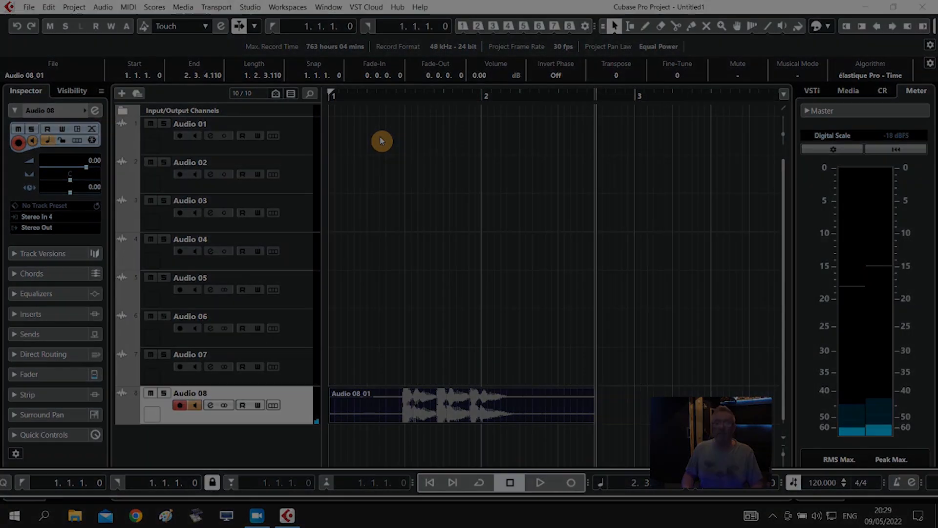